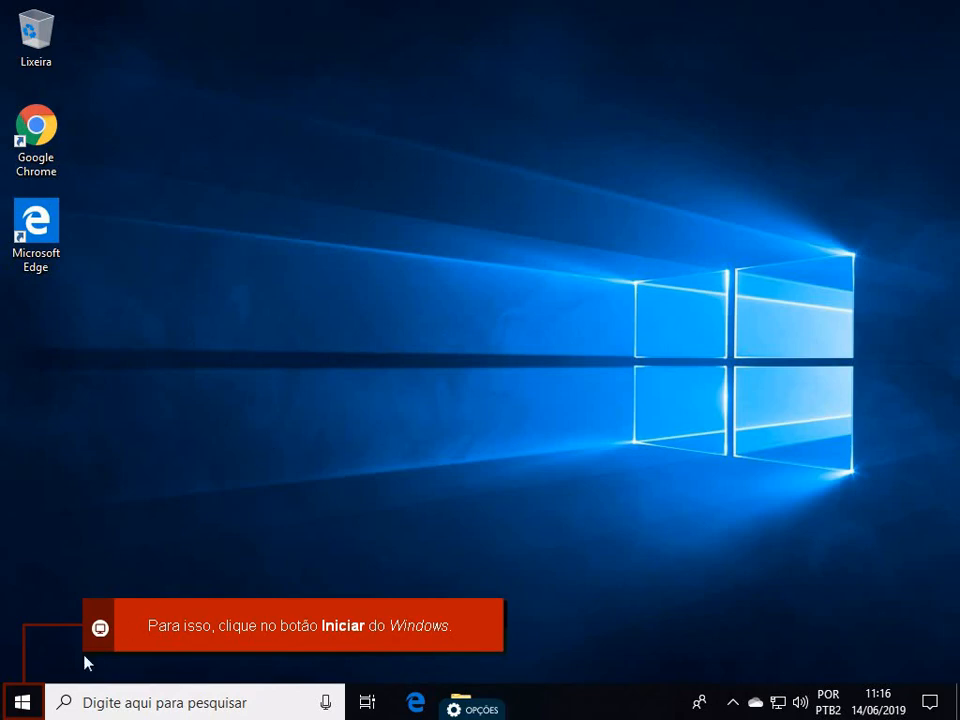
- Start Word and open Tabela de Preços - Gráfico.docx from the Word 2019 – Módulo 2 folder on Disco Local (C:)
{"action": "left_click", "coordinate": [22, 703]}
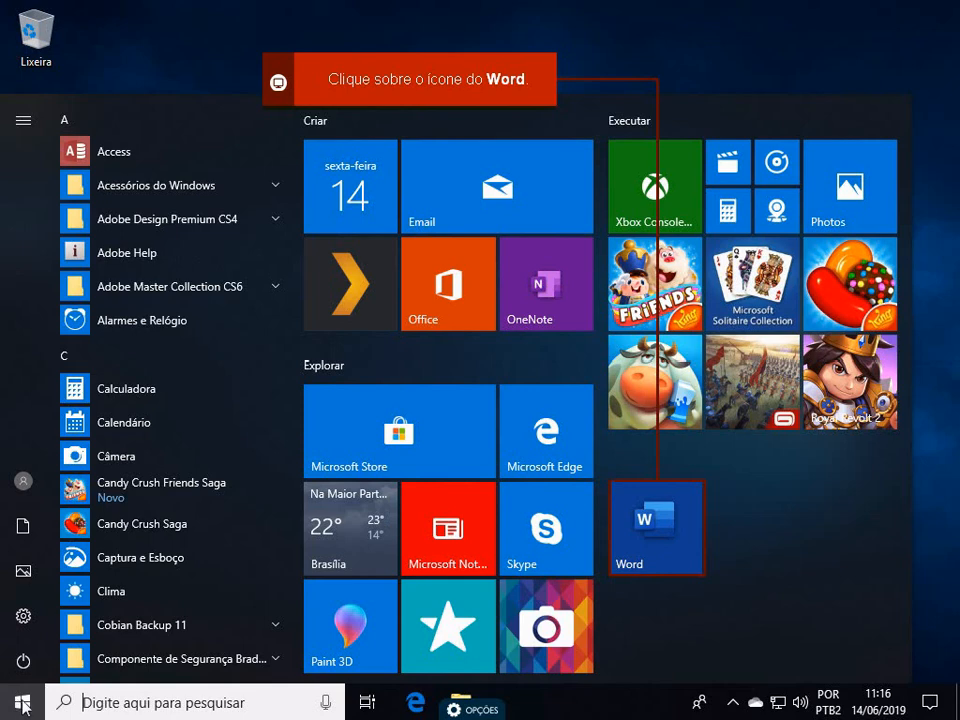
{"action": "left_click", "coordinate": [670, 541]}
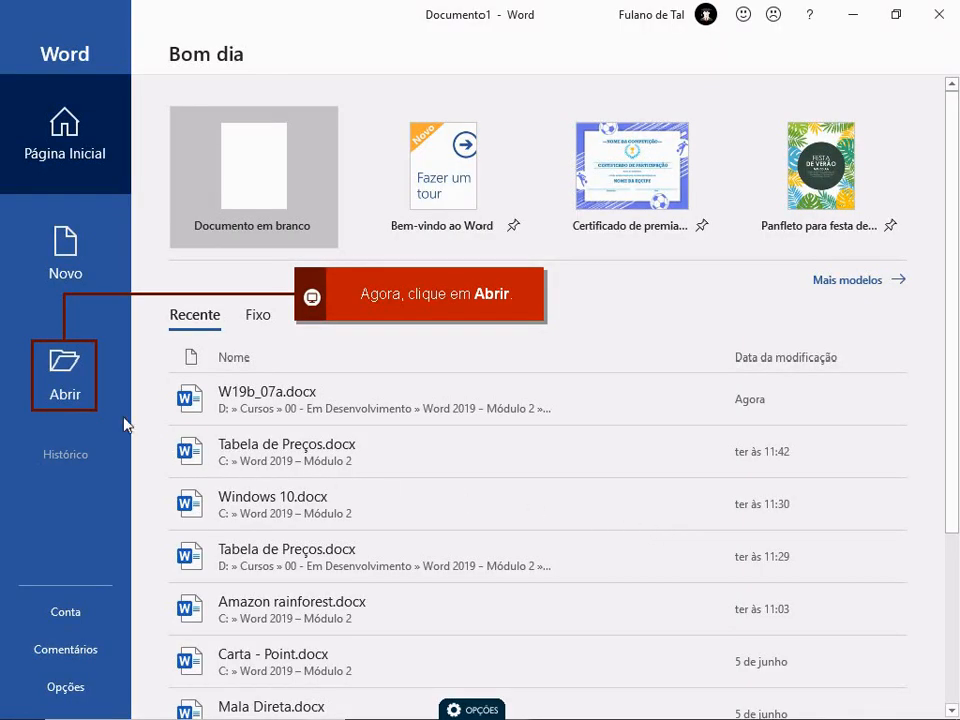
{"action": "left_click", "coordinate": [90, 398]}
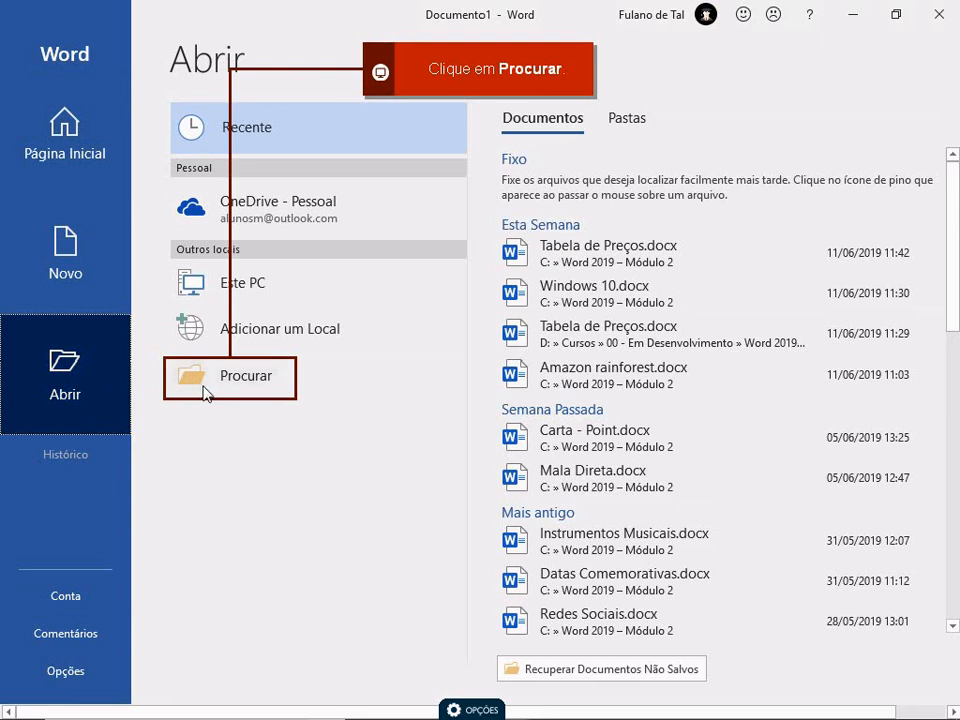
{"action": "left_click", "coordinate": [206, 390]}
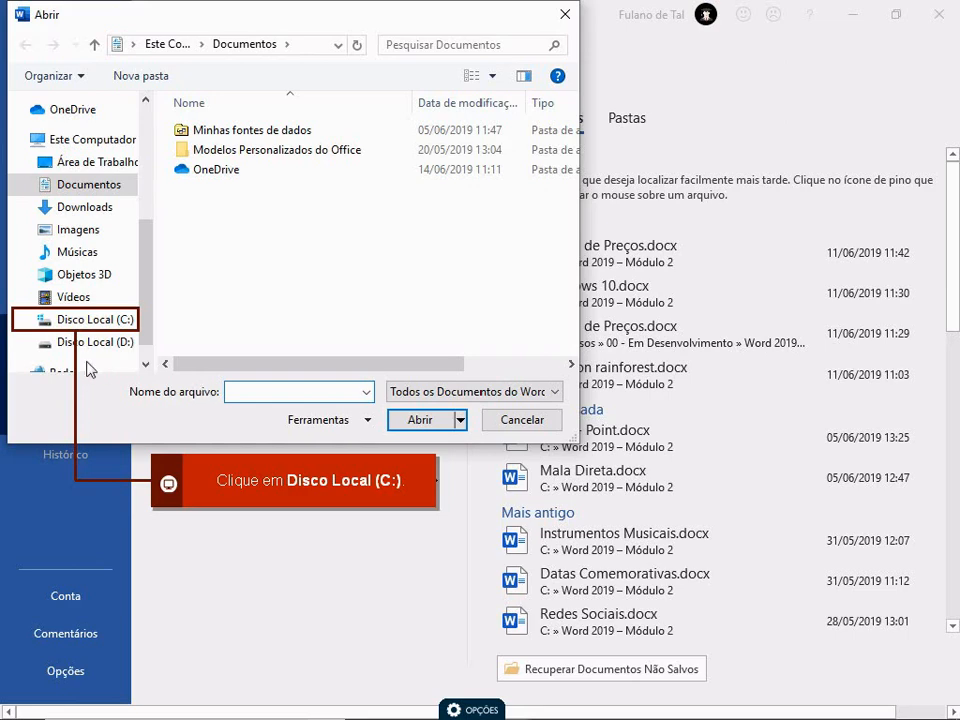
{"action": "left_click", "coordinate": [72, 327]}
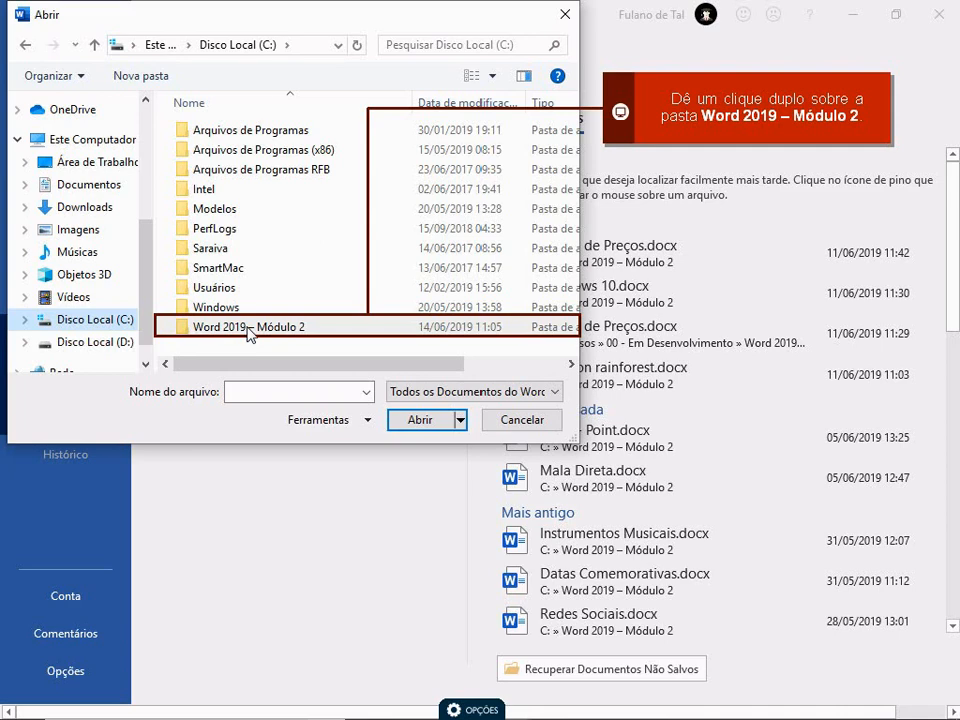
{"action": "double_click", "coordinate": [195, 330]}
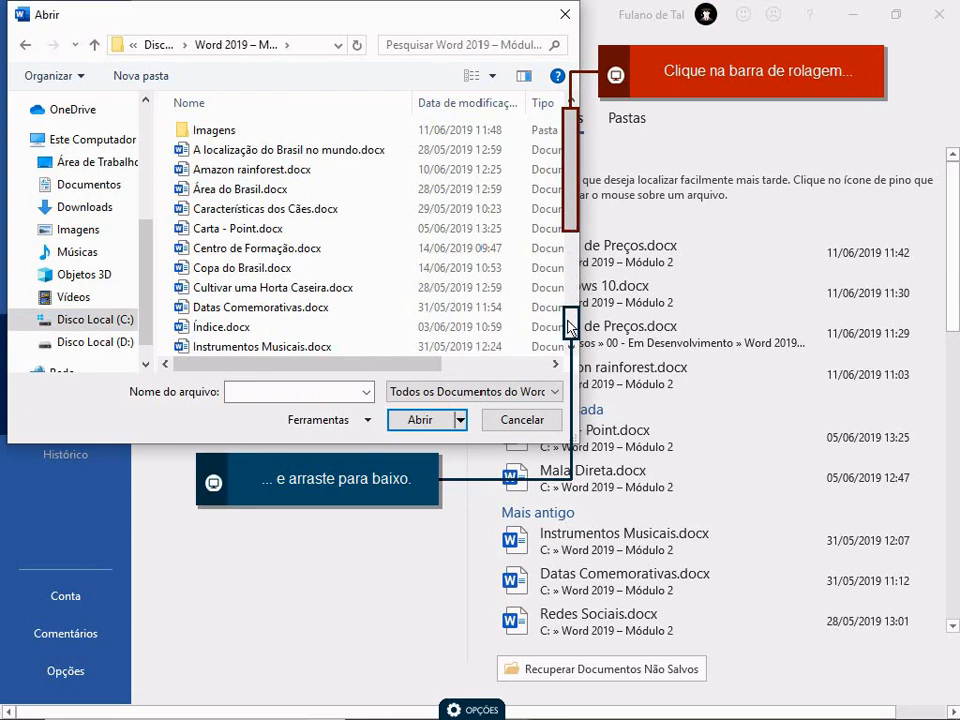
{"action": "left_click_drag", "start_coordinate": [574, 213], "coordinate": [570, 327]}
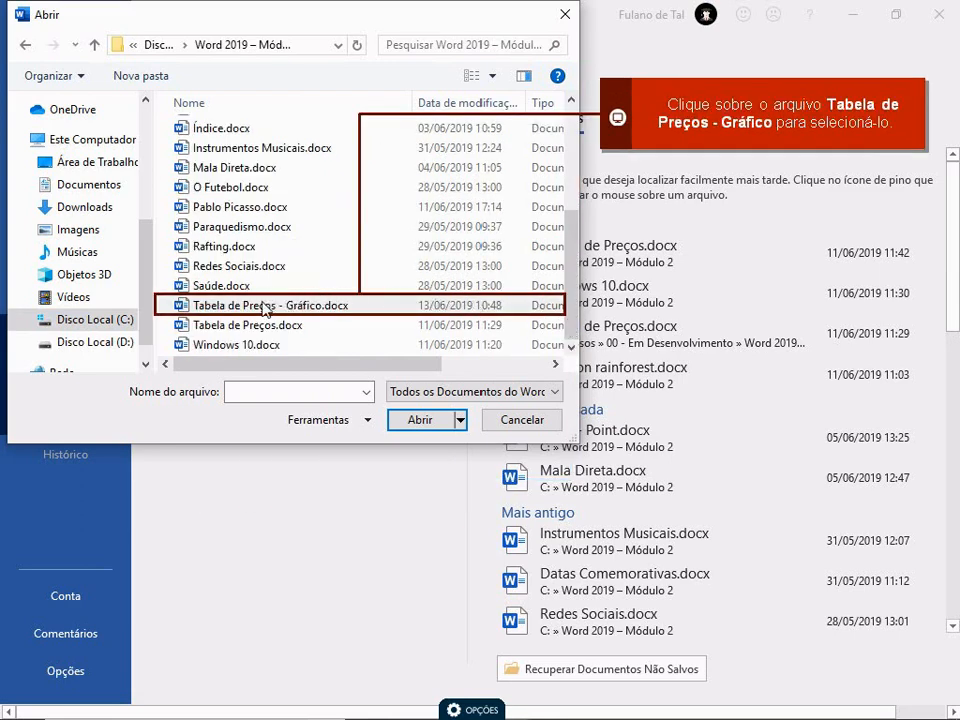
{"action": "left_click", "coordinate": [189, 310]}
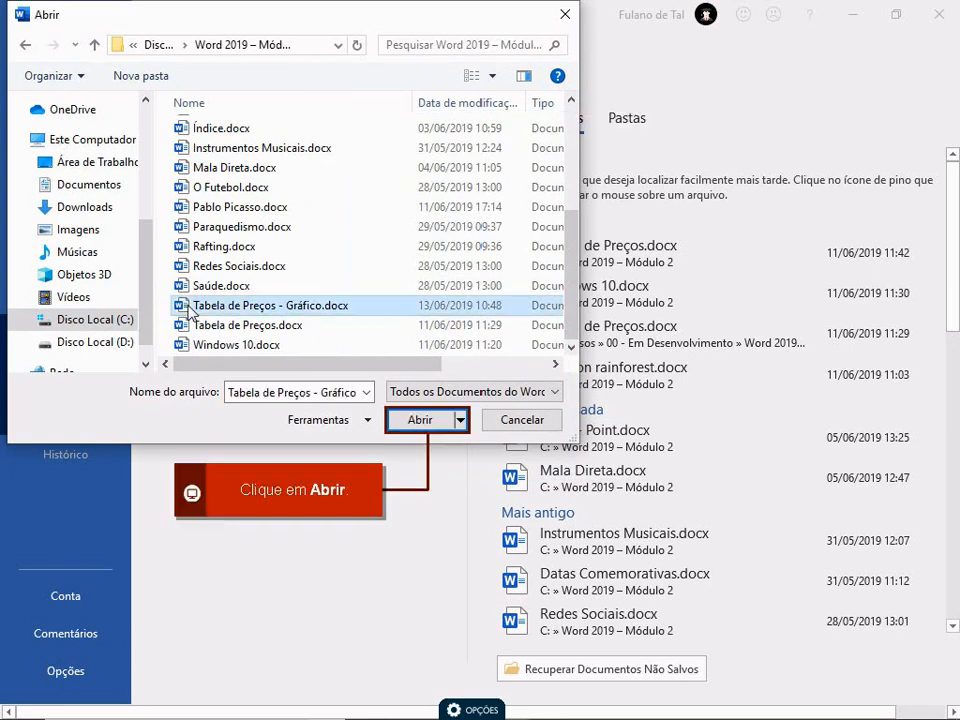
{"action": "left_click", "coordinate": [415, 421]}
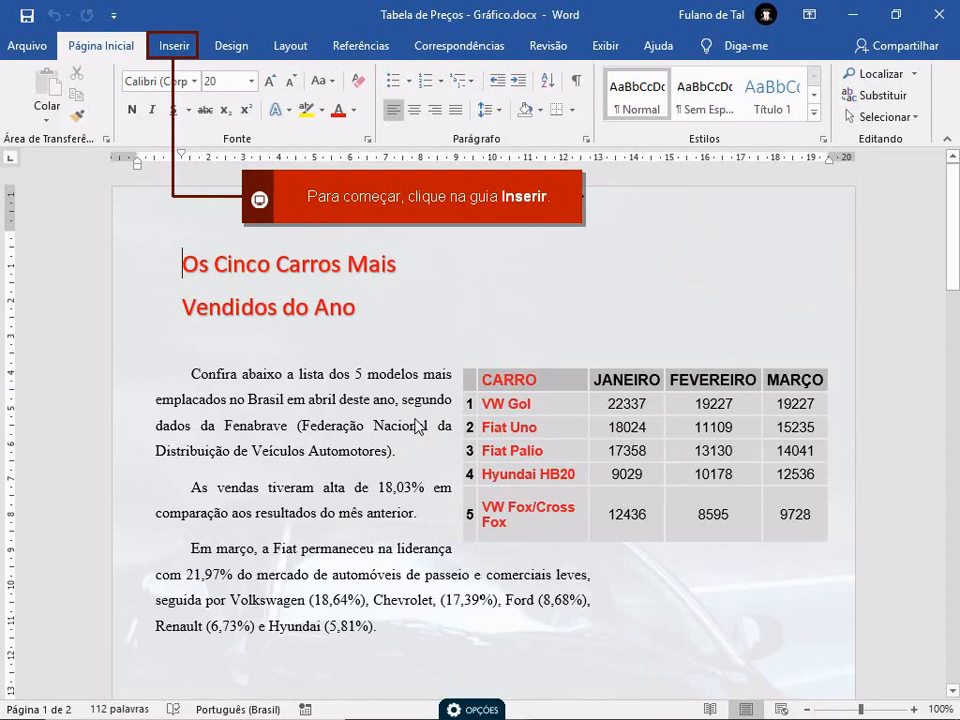
- Insert a clustered bar chart (Barras Agrupadas) into the document
{"action": "left_click", "coordinate": [166, 50]}
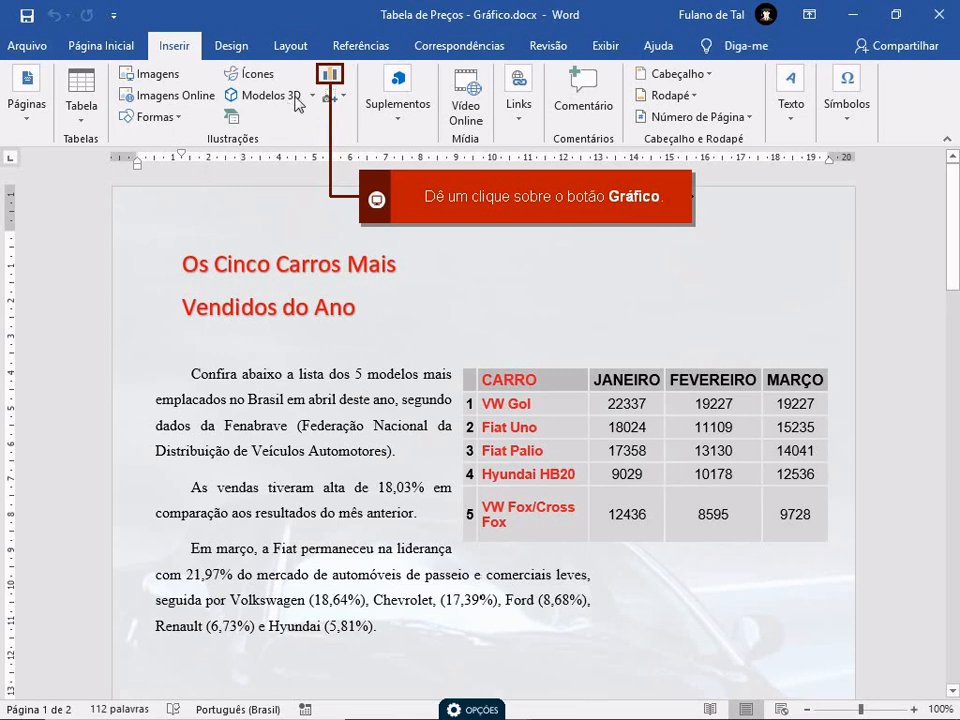
{"action": "left_click", "coordinate": [329, 75]}
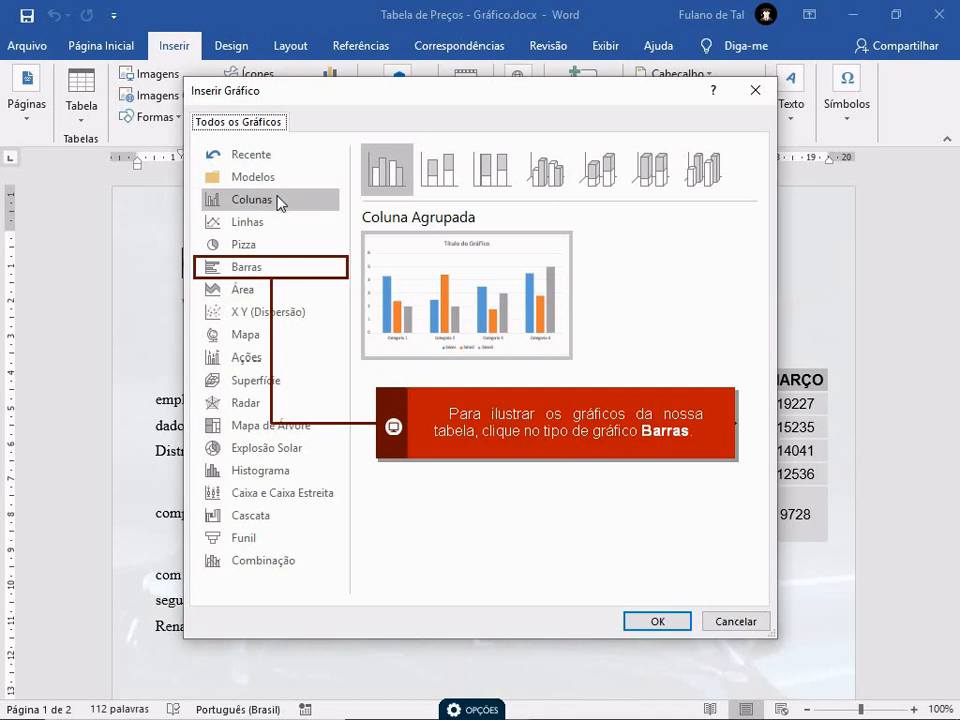
{"action": "left_click", "coordinate": [256, 270]}
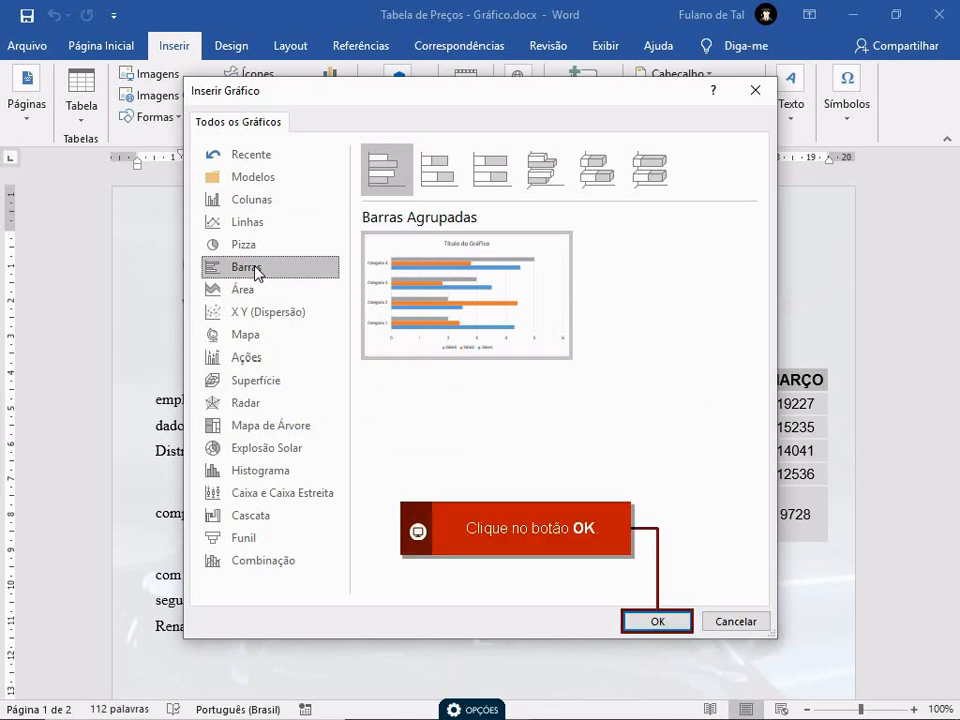
{"action": "left_click", "coordinate": [660, 623]}
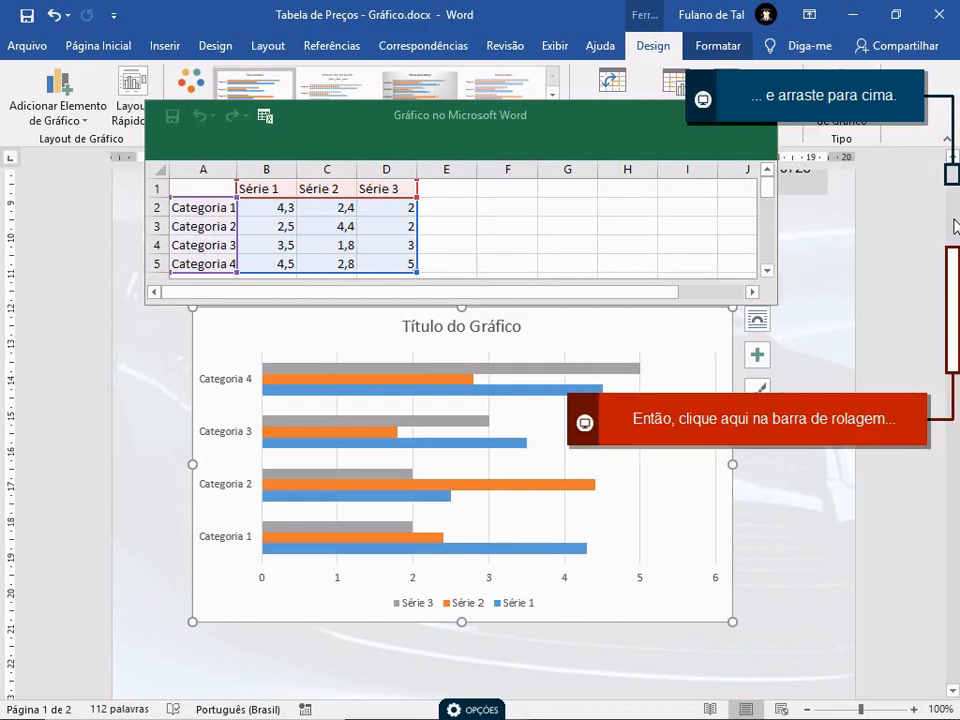
{"action": "left_click_drag", "start_coordinate": [955, 222], "coordinate": [957, 182]}
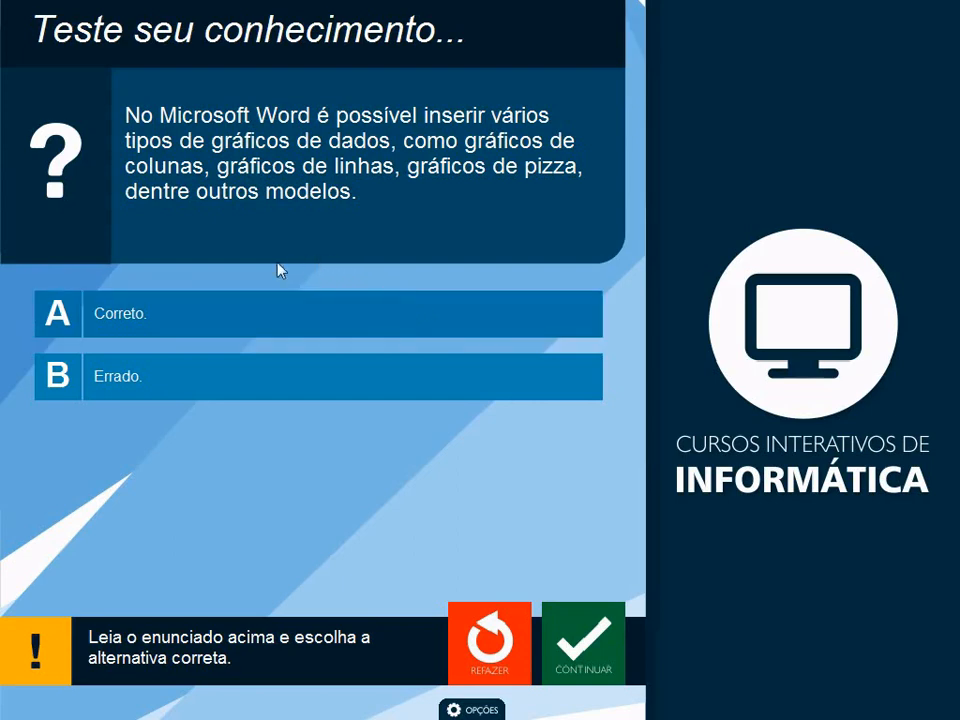
- Answer the quiz question about Word chart types with "Correto" and continue the lesson
{"action": "left_click", "coordinate": [174, 316]}
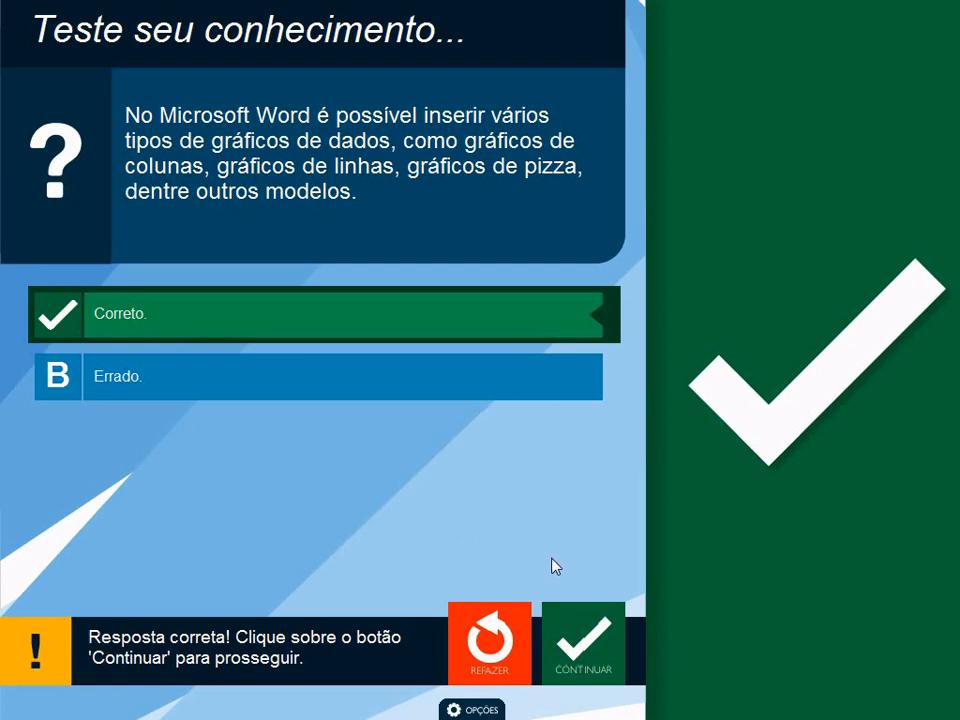
{"action": "left_click", "coordinate": [583, 638]}
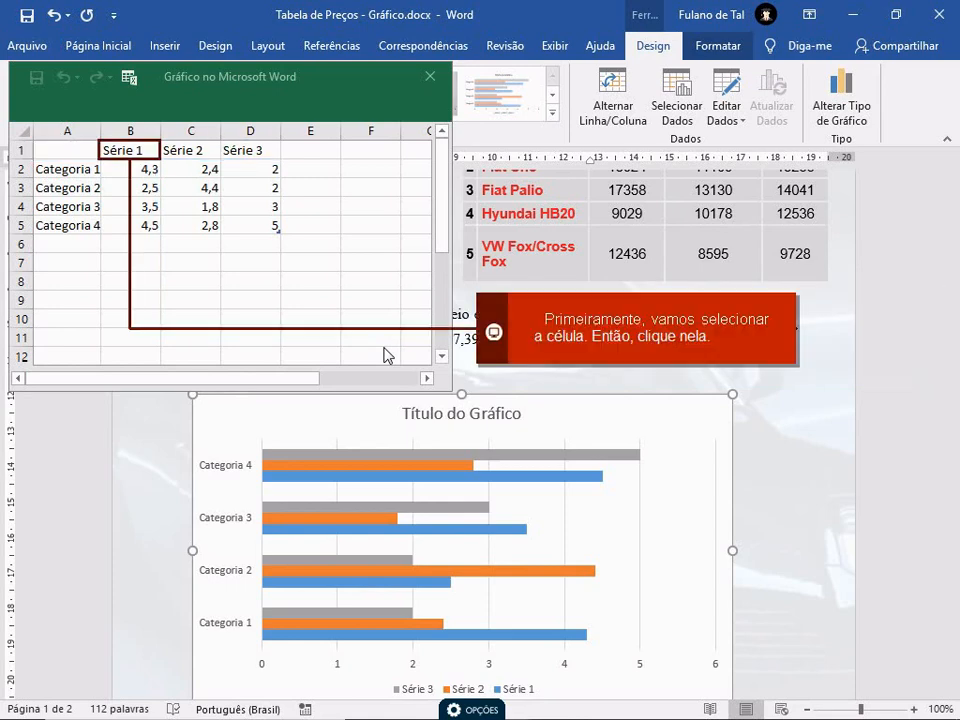
- Name the three series in B1:D1 of the chart data sheet VW Gol, Fiat Uno and Fiat Palio
{"action": "left_click", "coordinate": [131, 152]}
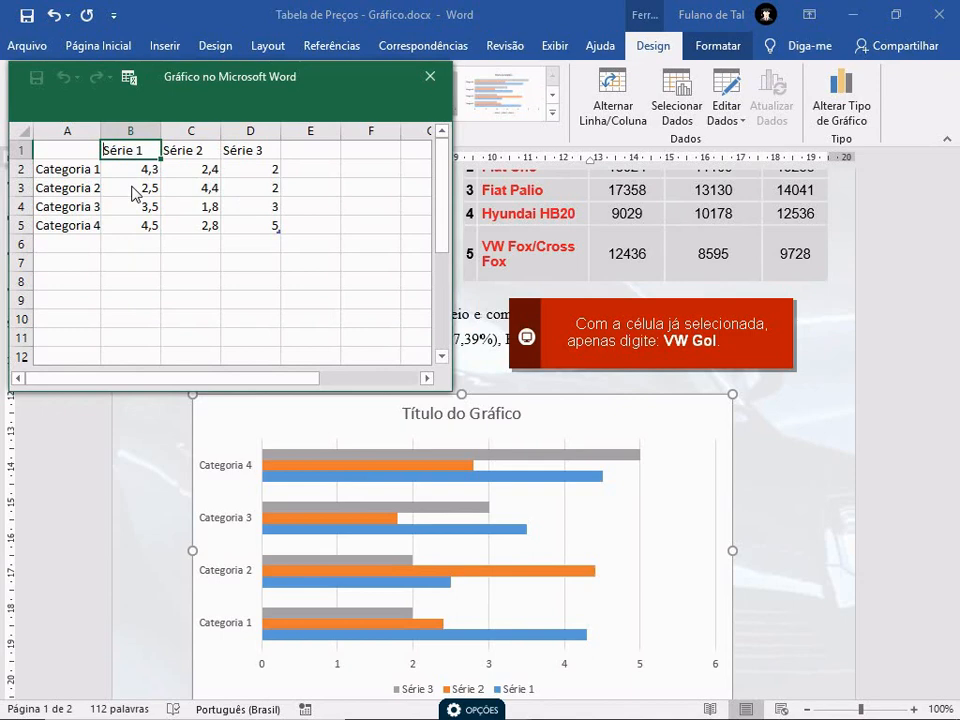
{"action": "type", "text": "VW Gol"}
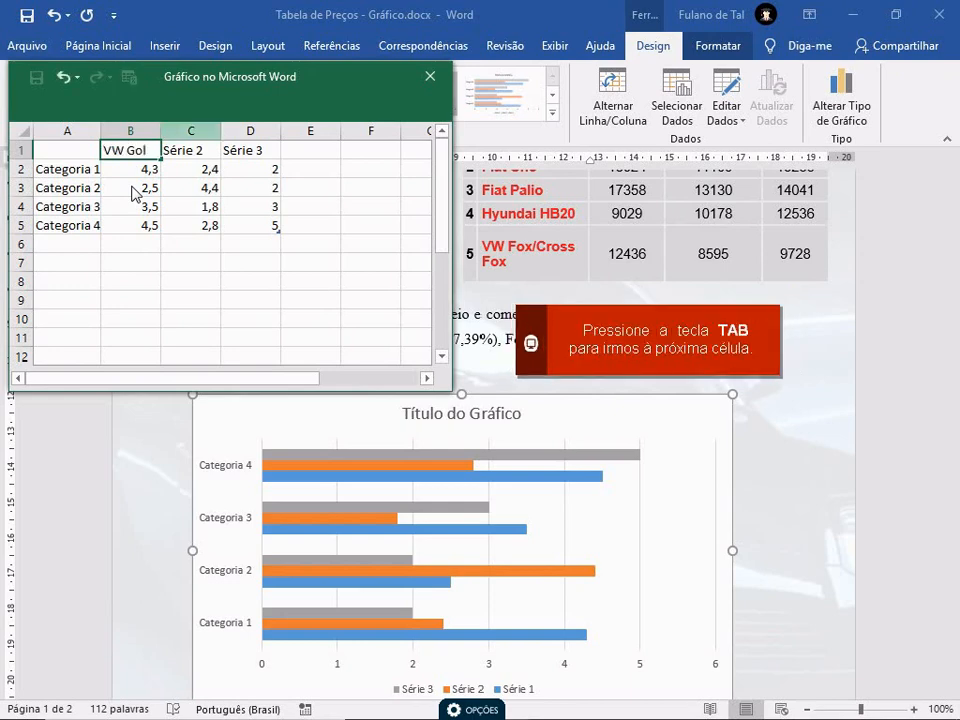
{"action": "key", "text": "Tab"}
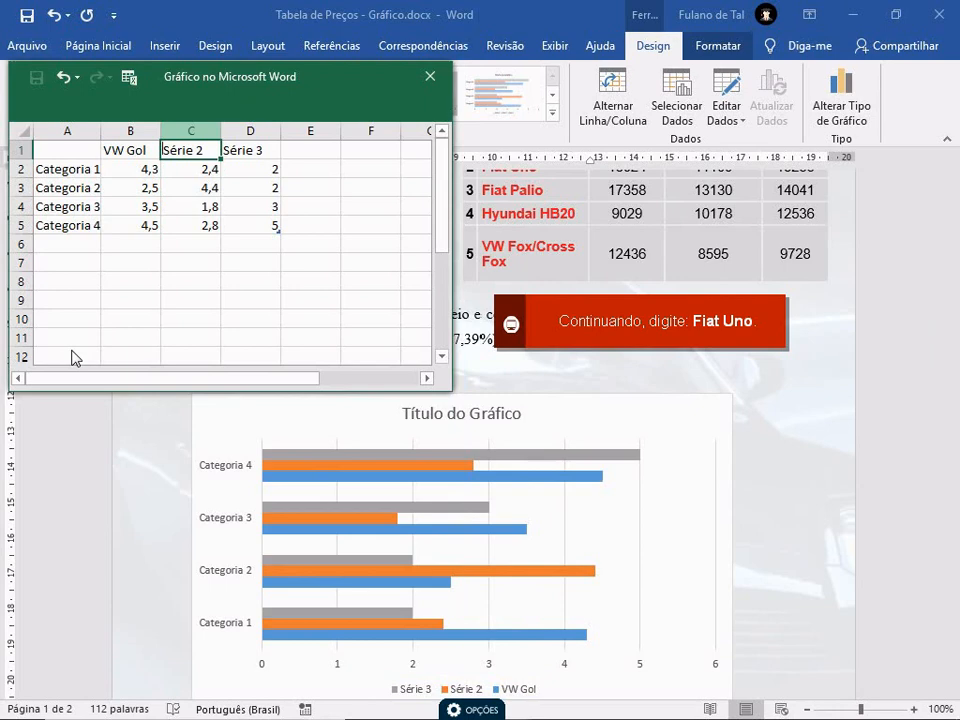
{"action": "type", "text": "Fiat Uno"}
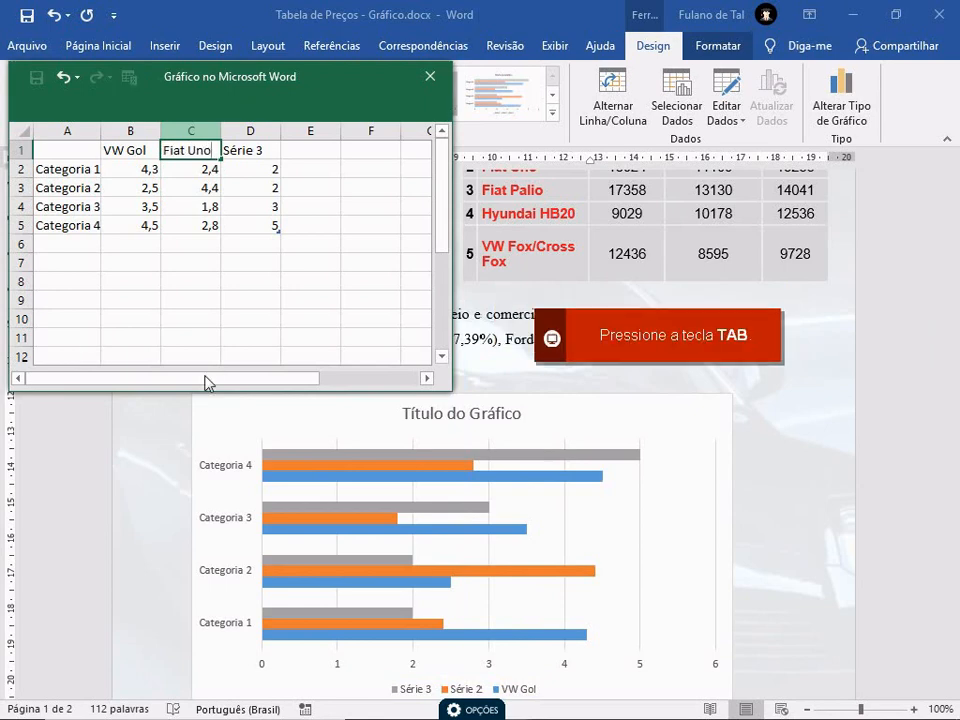
{"action": "key", "text": "Tab"}
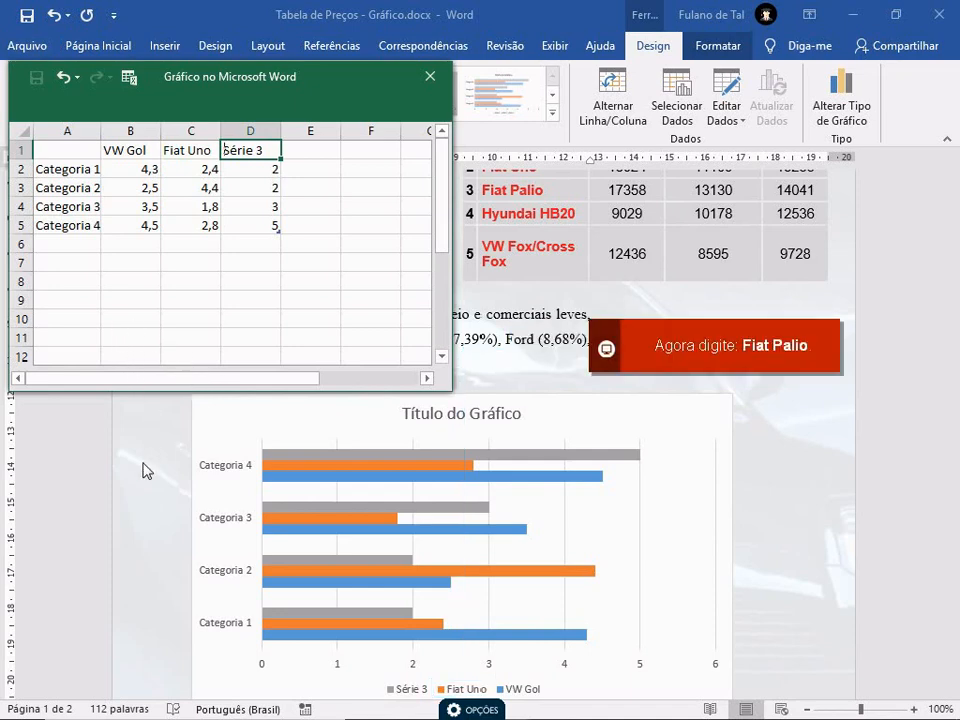
{"action": "type", "text": "Fiat Palio"}
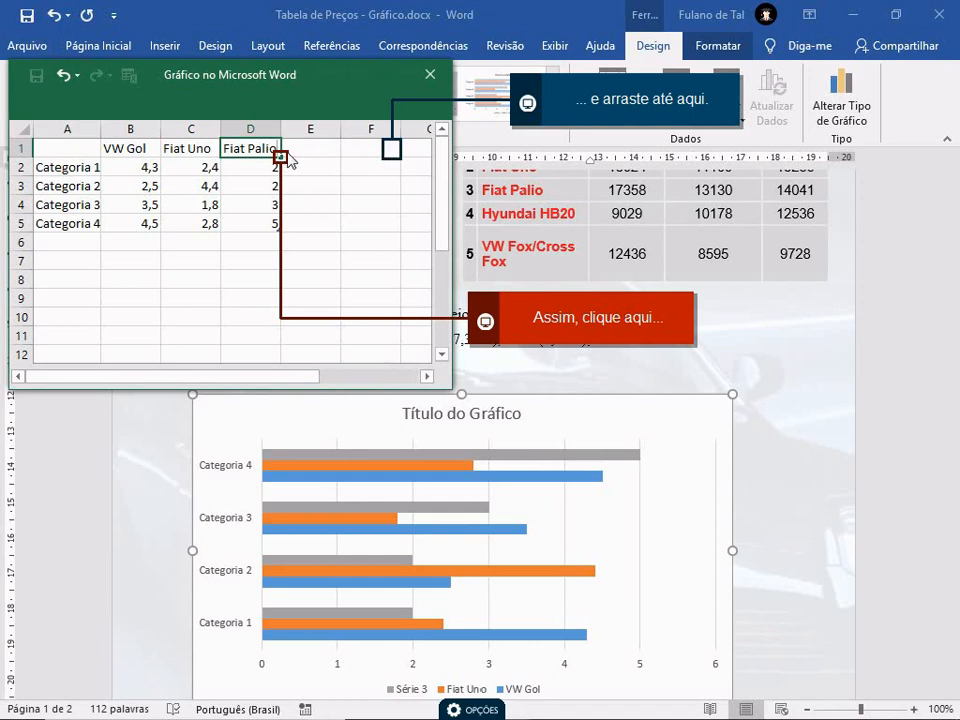
- Extend the series headers from D1 across to F1 and rename E1 as Hyundai HB20 and F1 as VW Fox
{"action": "left_click_drag", "start_coordinate": [341, 162], "coordinate": [398, 156]}
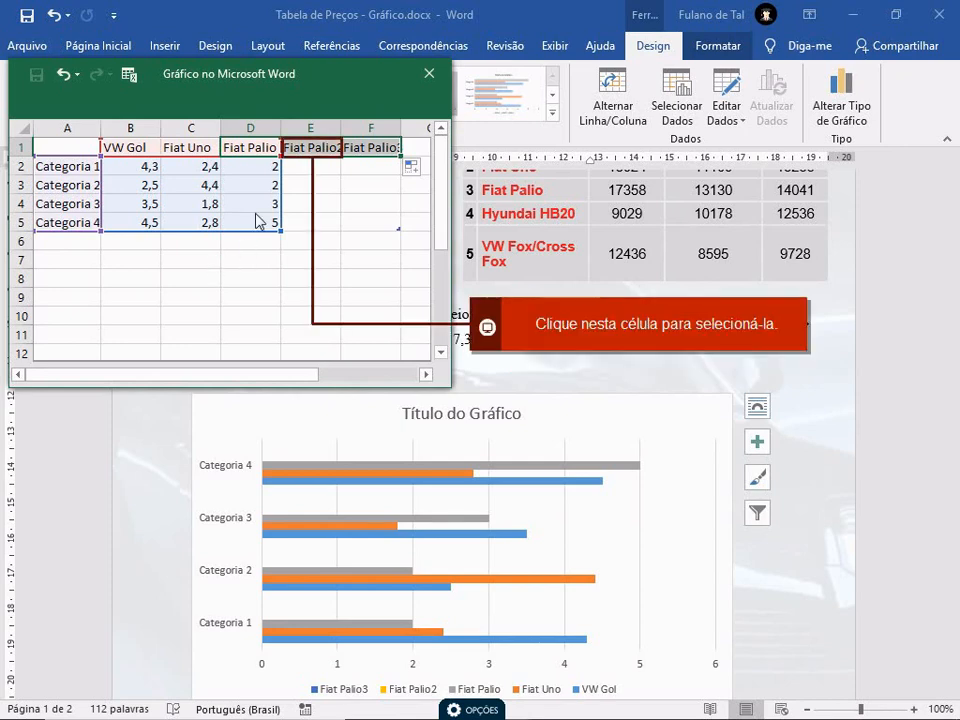
{"action": "left_click", "coordinate": [318, 155]}
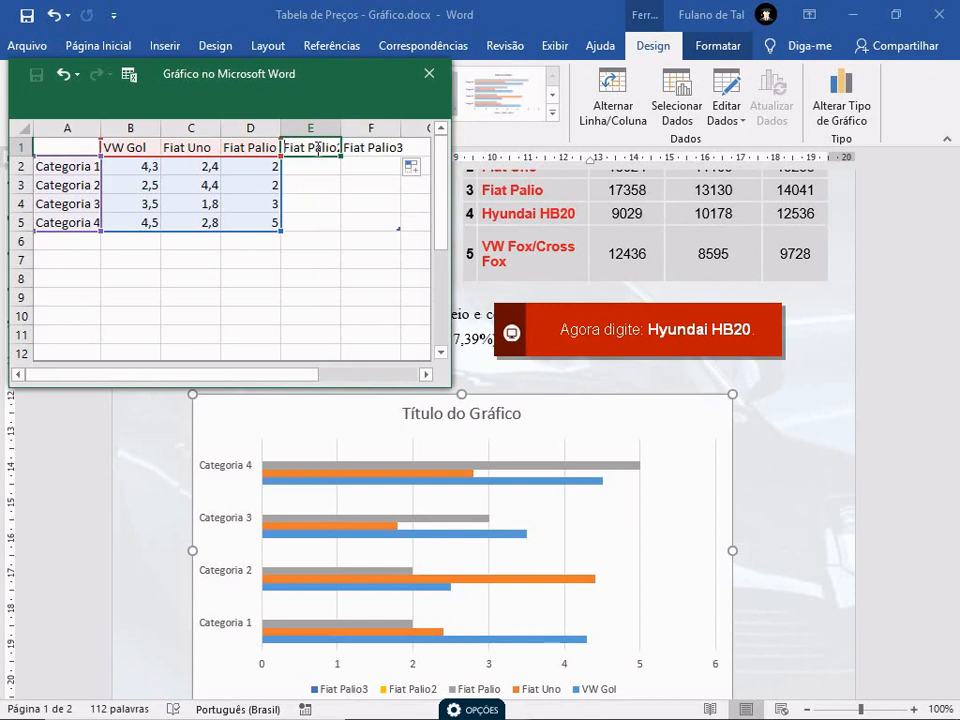
{"action": "type", "text": "Hy"}
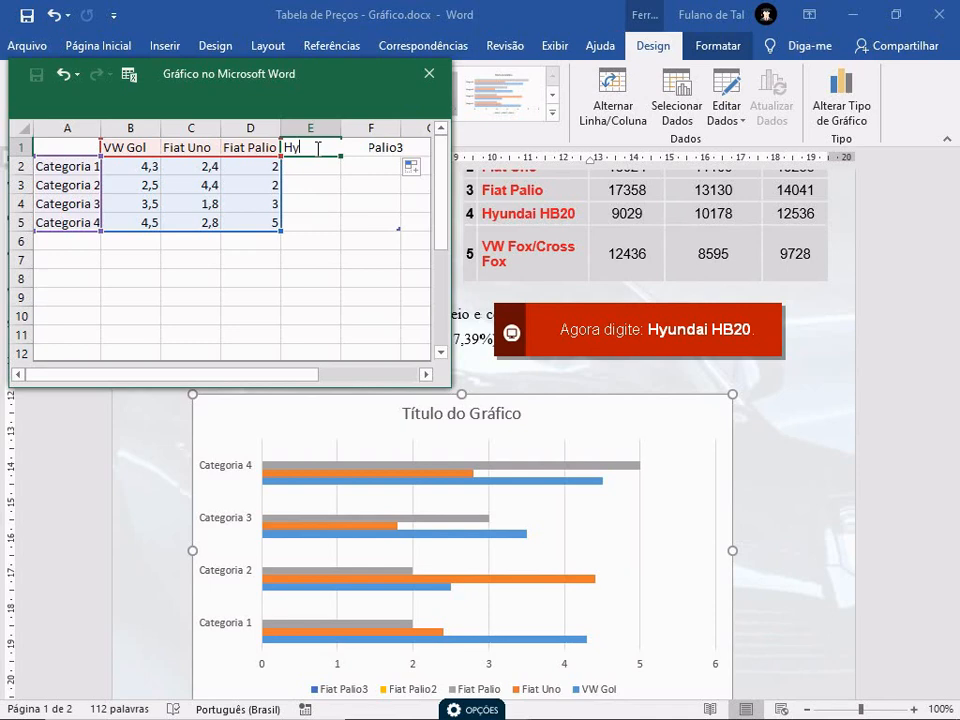
{"action": "type", "text": "undai HB20"}
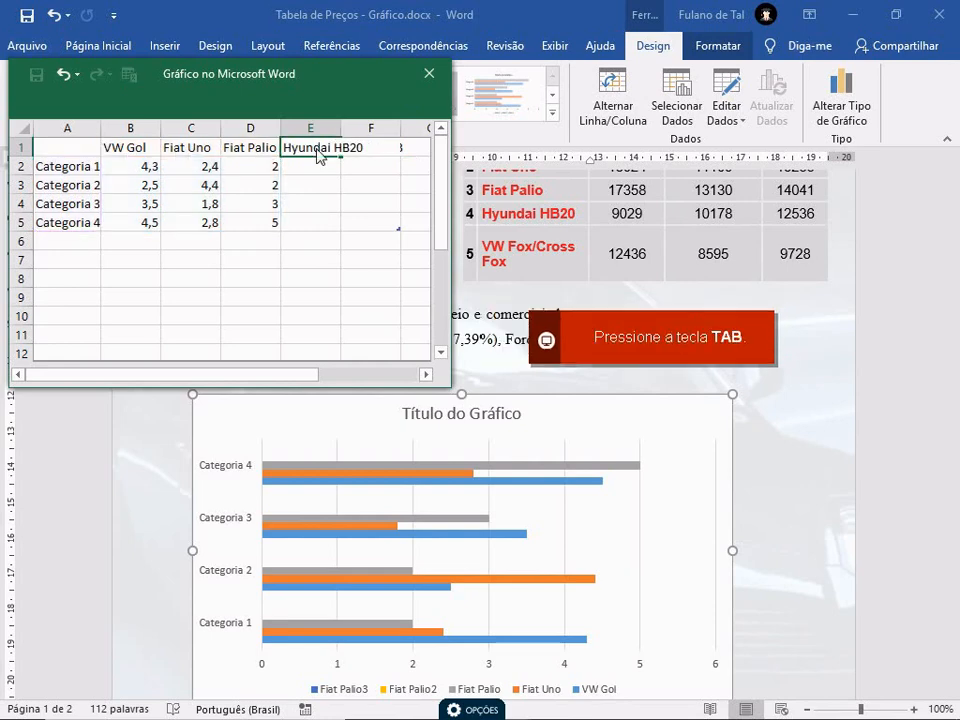
{"action": "key", "text": "Tab"}
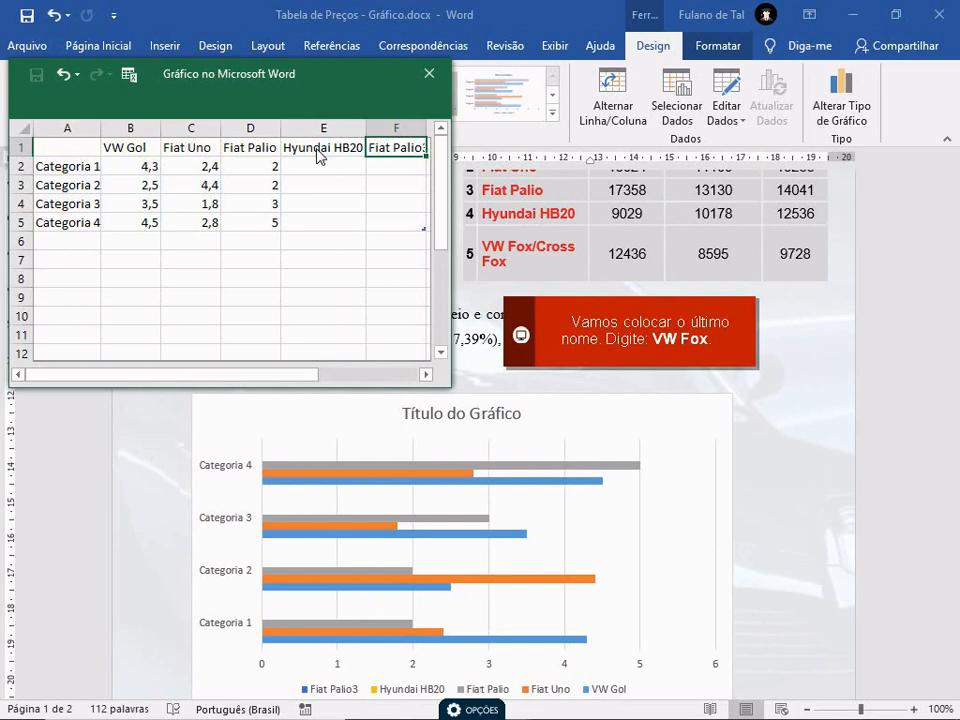
{"action": "type", "text": "VW Fox"}
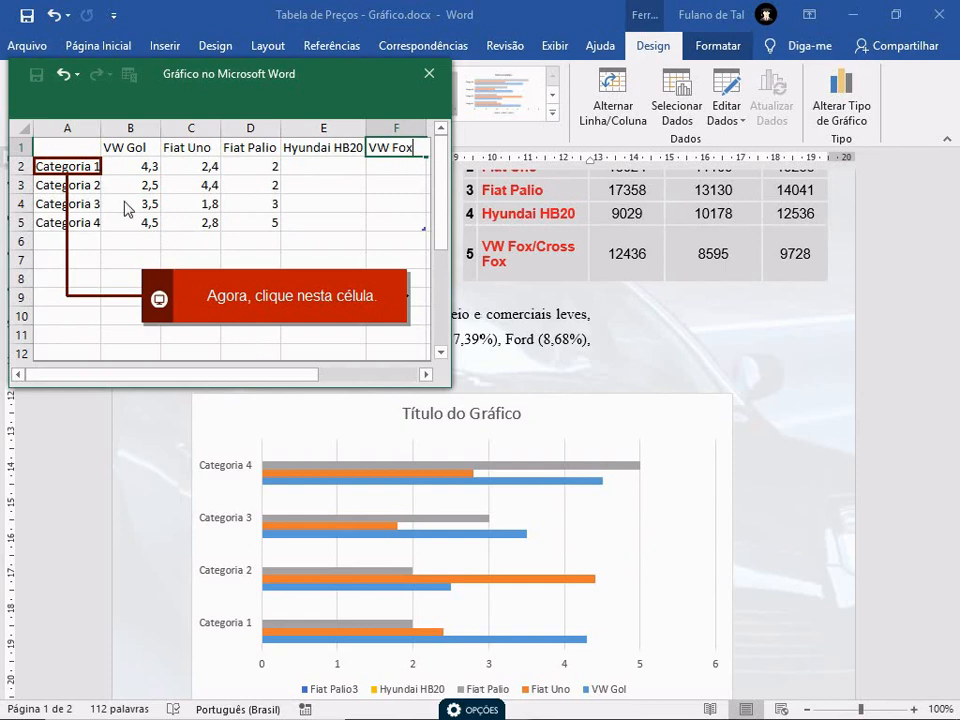
- Replace the first three category names in A2:A4 of the chart data with JAN, FEV and MAR
{"action": "left_click", "coordinate": [72, 172]}
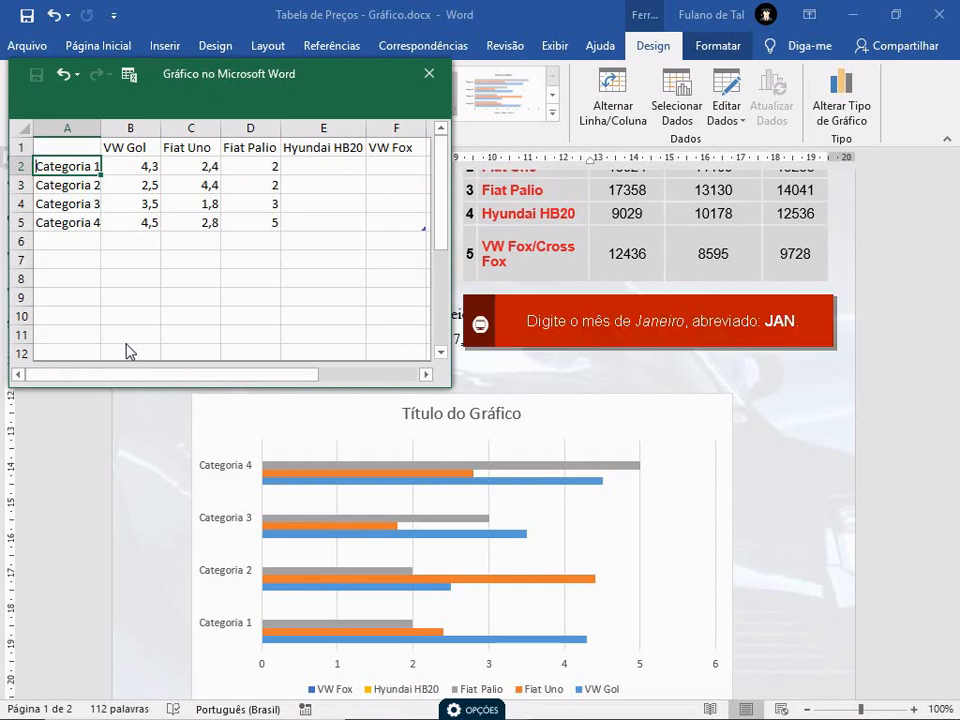
{"action": "type", "text": "JAN"}
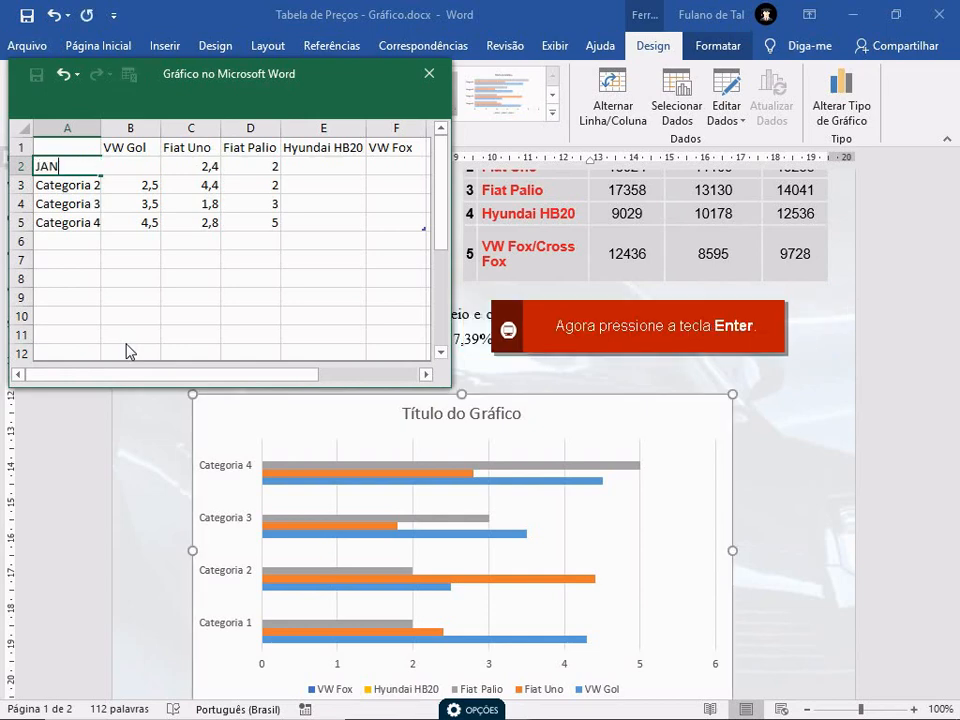
{"action": "key", "text": "Return"}
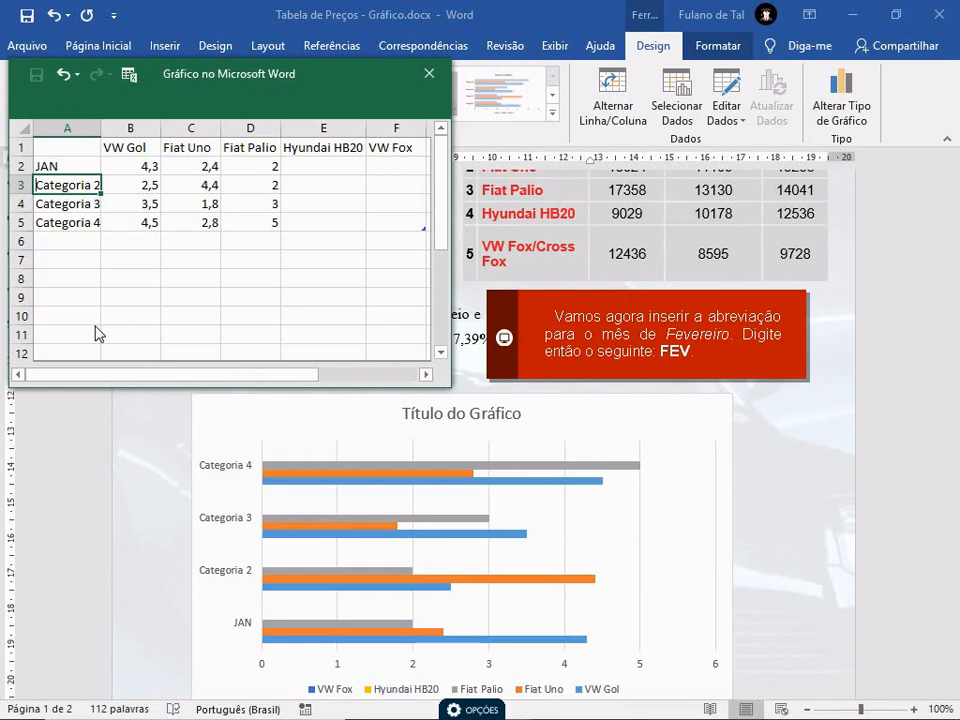
{"action": "key", "text": "BackSpace"}
{"action": "type", "text": "FEV"}
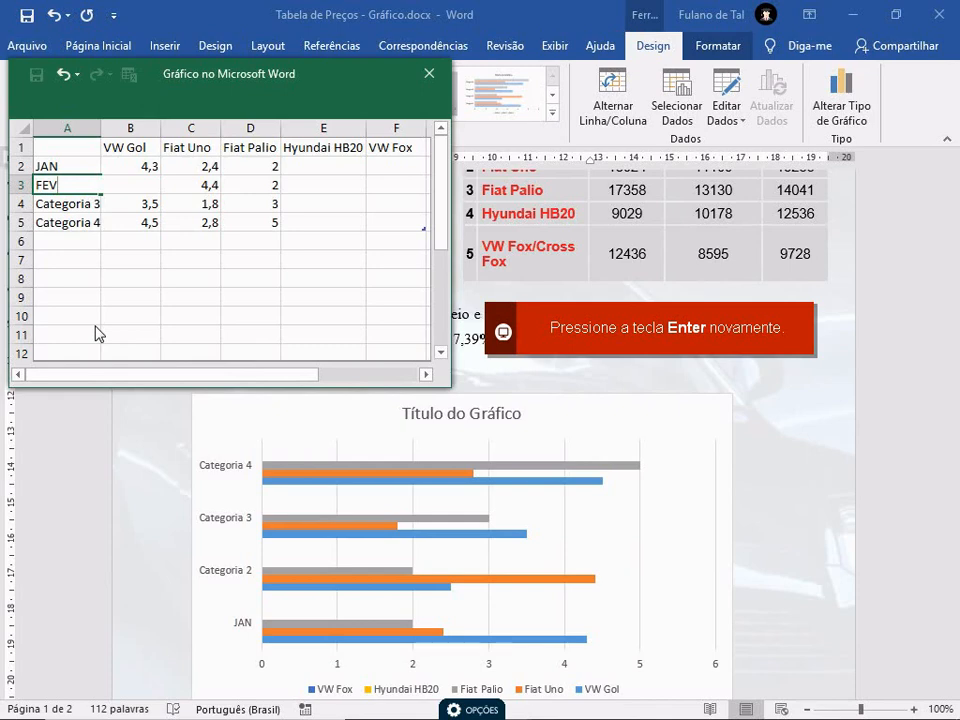
{"action": "key", "text": "Return"}
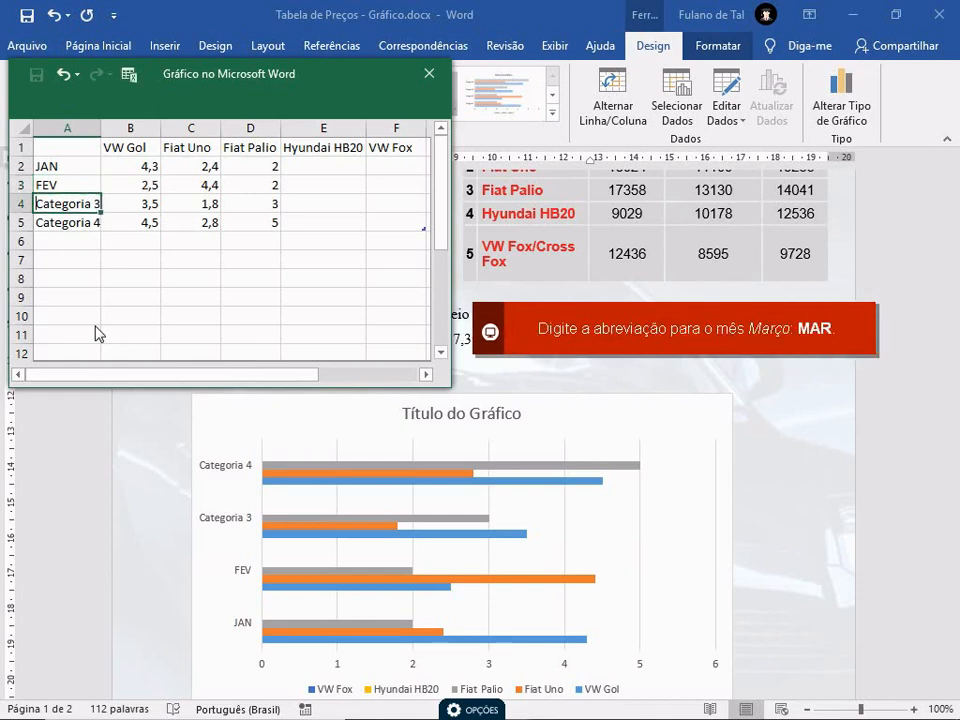
{"action": "type", "text": "MAR"}
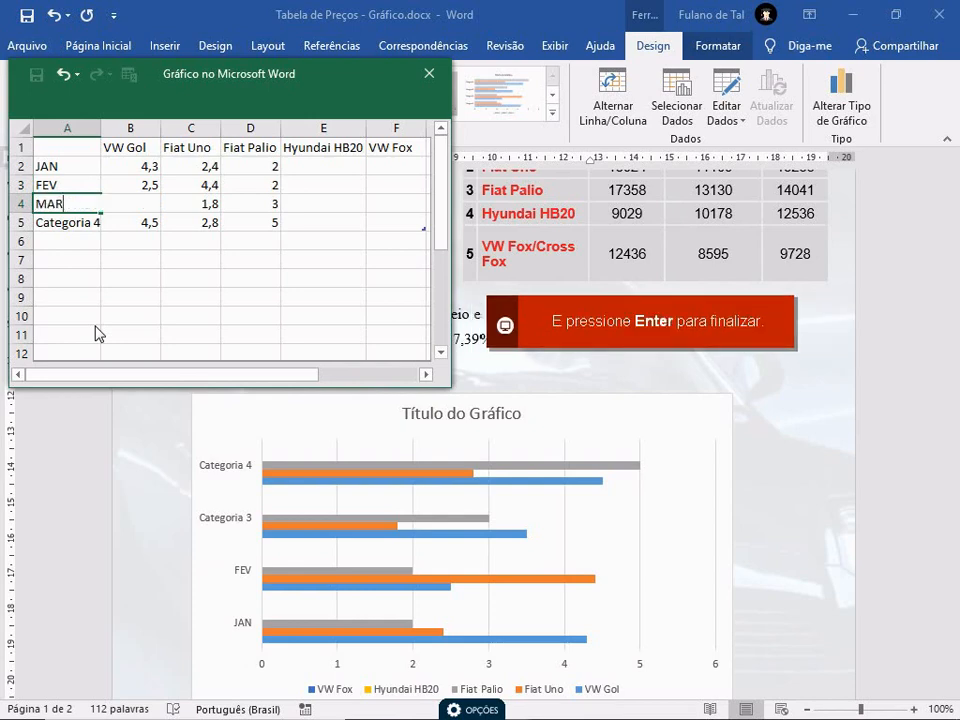
{"action": "key", "text": "Return"}
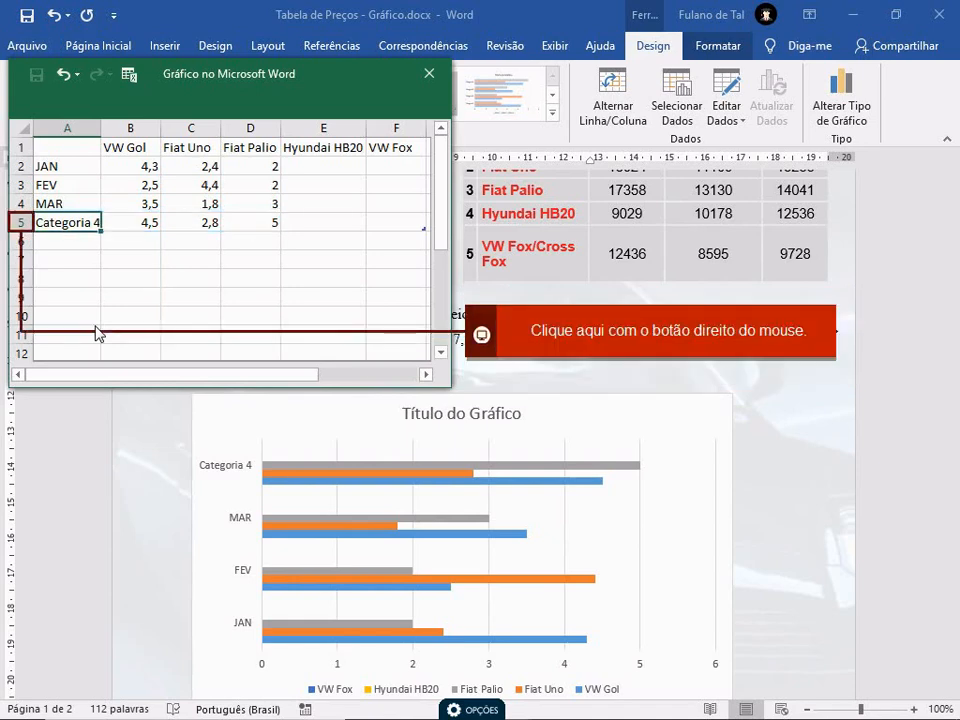
- Delete row 5, holding Categoria 4, from the chart data sheet
{"action": "right_click", "coordinate": [22, 225]}
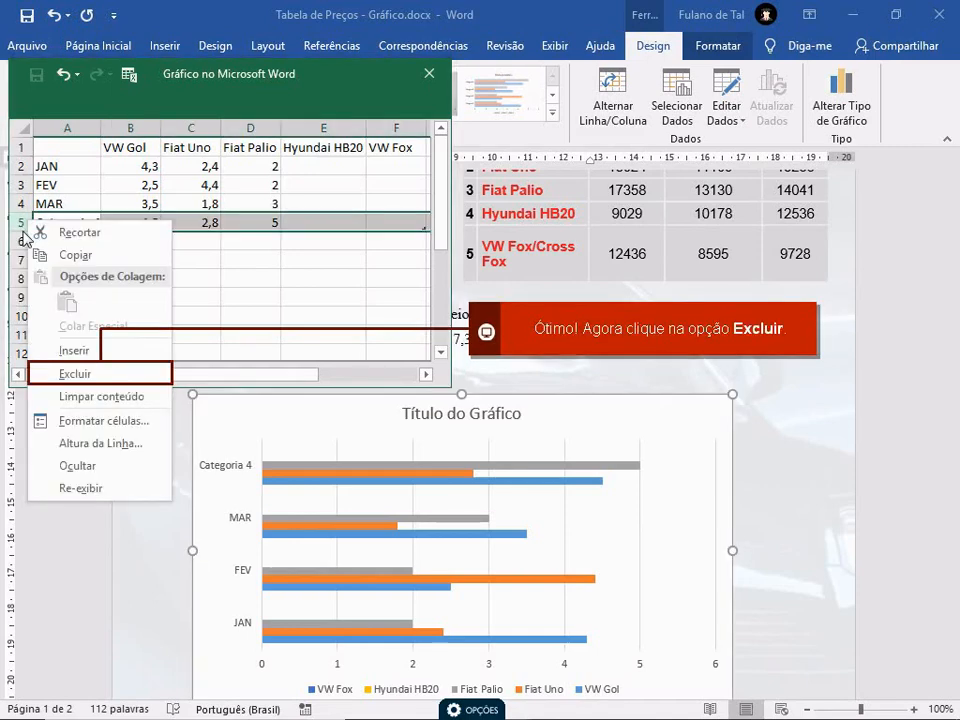
{"action": "left_click", "coordinate": [62, 374]}
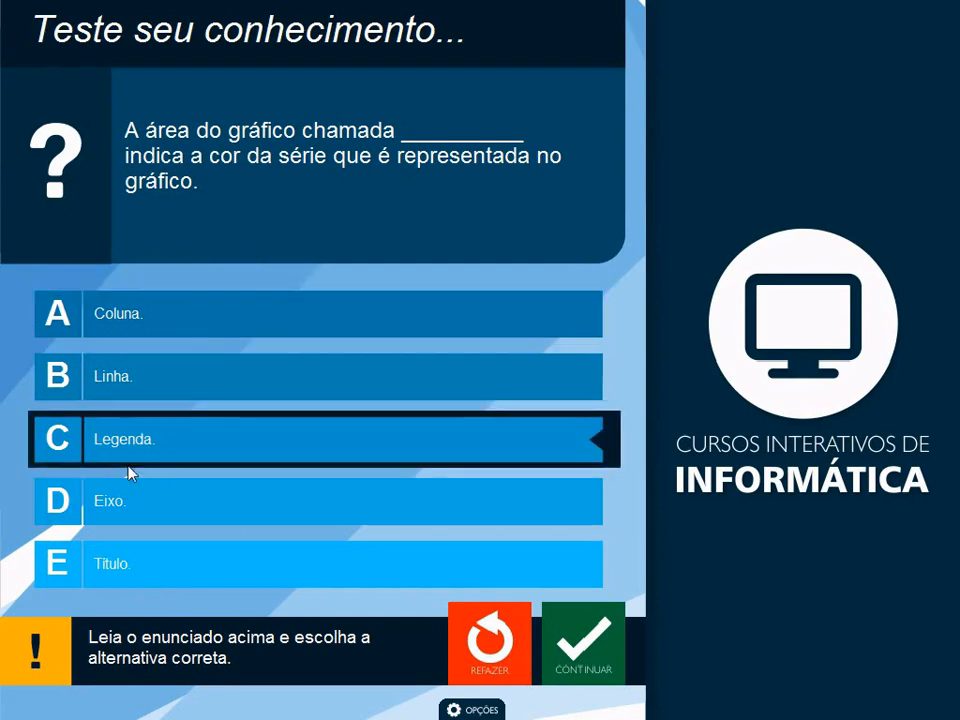
- Answer the quiz question about the chart area that indicates series colours with "Legenda" and continue the lesson
{"action": "left_click", "coordinate": [155, 442]}
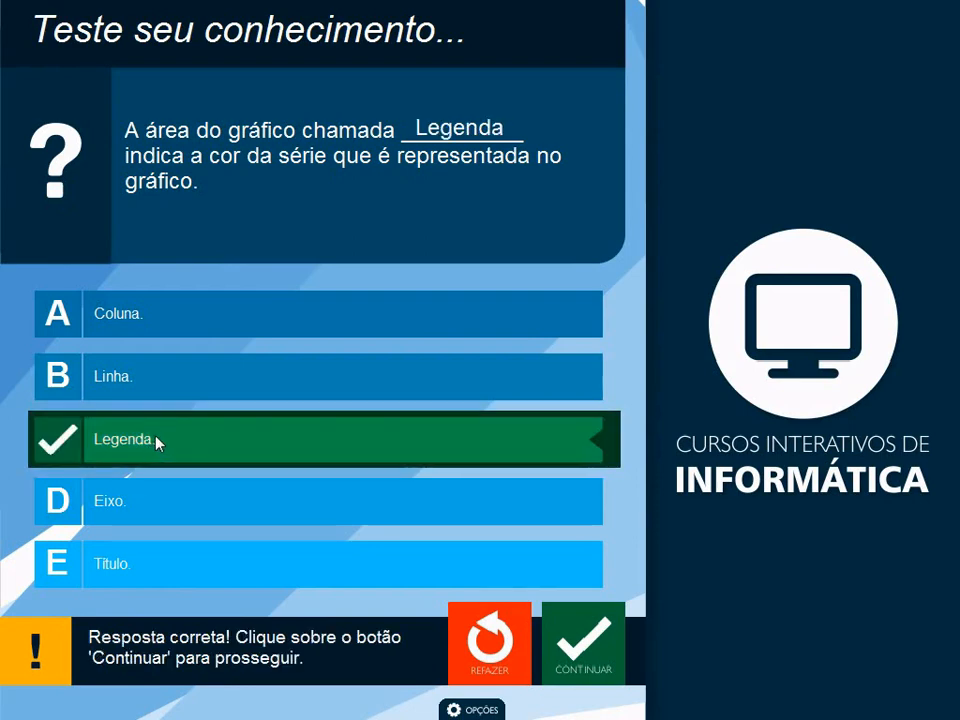
{"action": "left_click", "coordinate": [585, 650]}
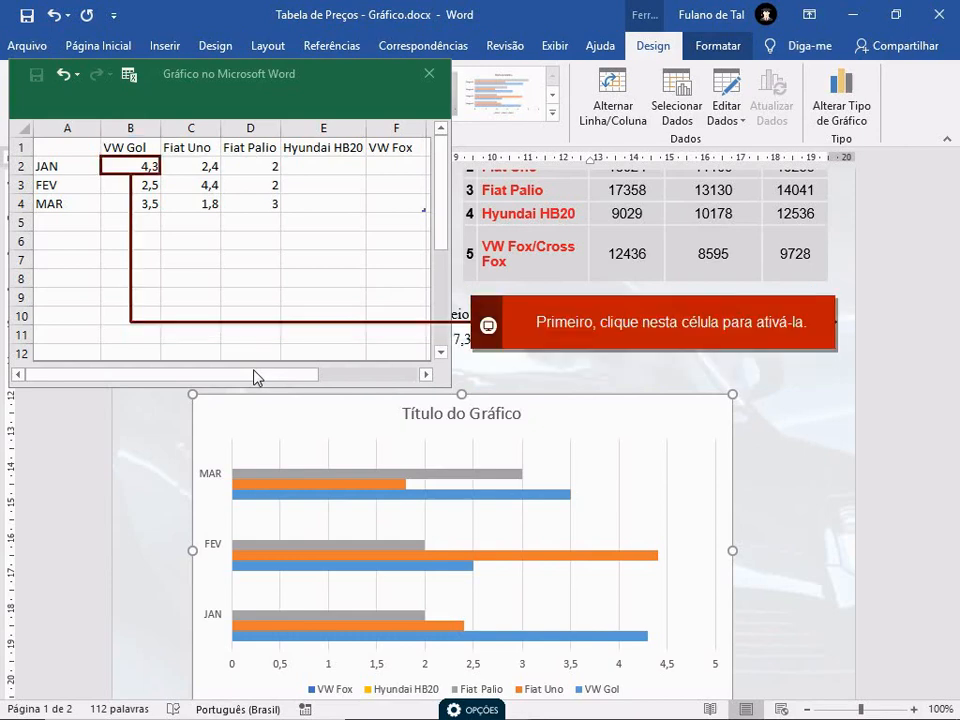
- Enter the VW Gol sales 22337, 19227 and 19227 for JAN, FEV and MAR in B2:B4 and close the data sheet
{"action": "left_click", "coordinate": [133, 170]}
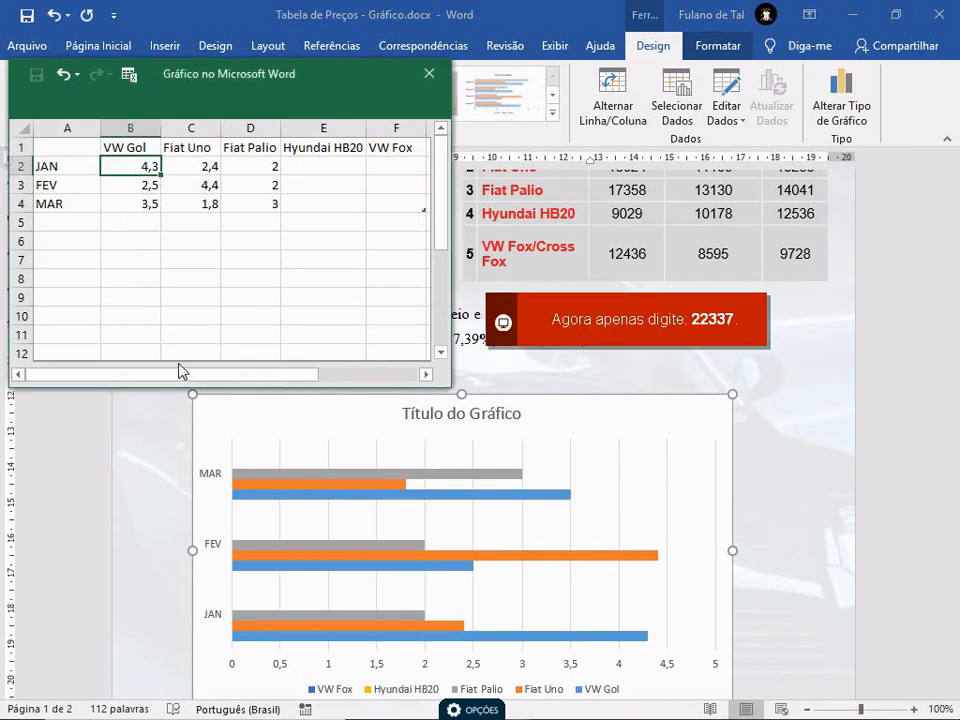
{"action": "type", "text": "22337"}
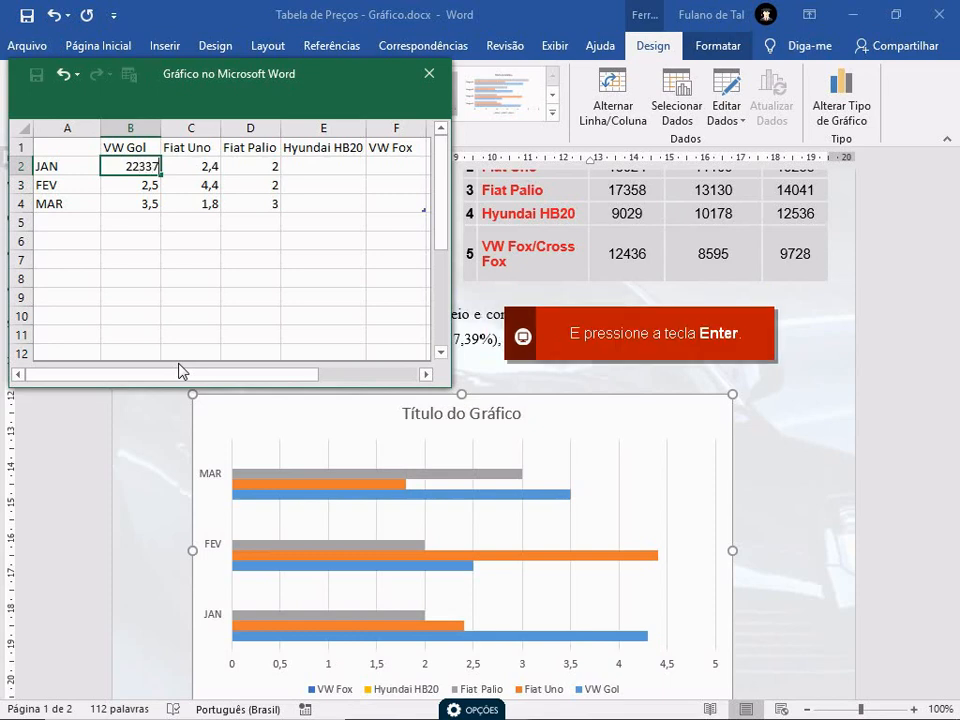
{"action": "key", "text": "Return"}
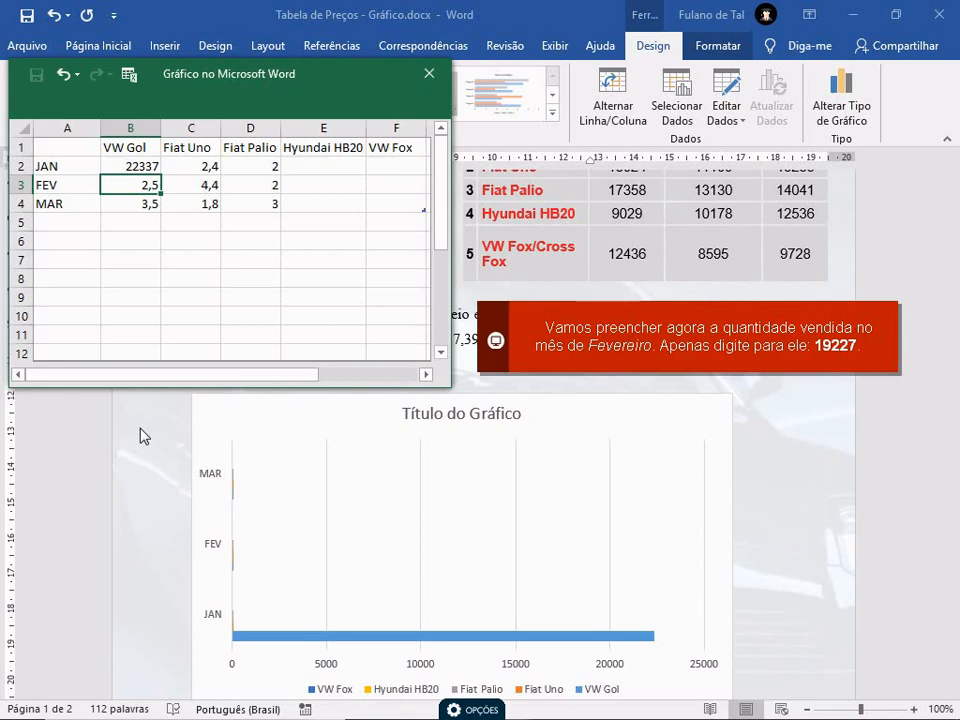
{"action": "type", "text": "19227"}
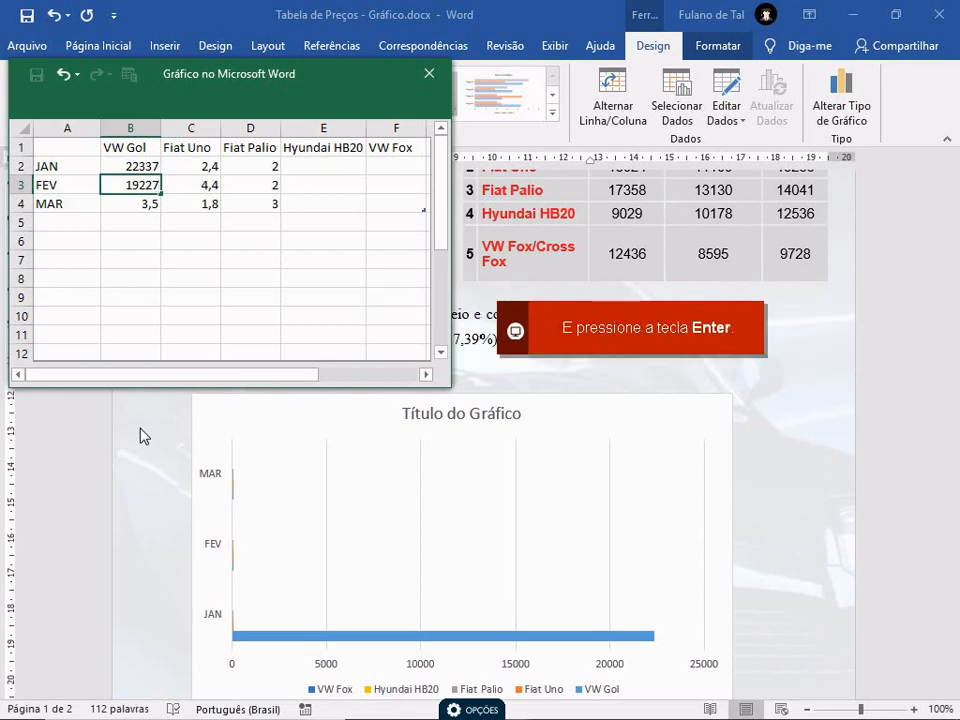
{"action": "key", "text": "Return"}
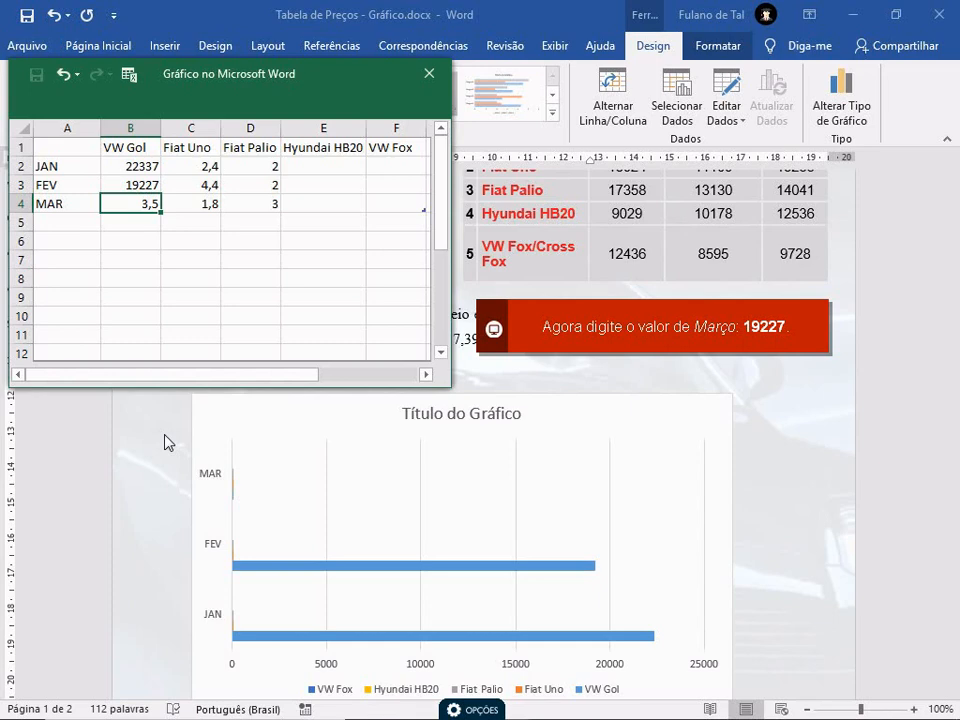
{"action": "type", "text": "19227"}
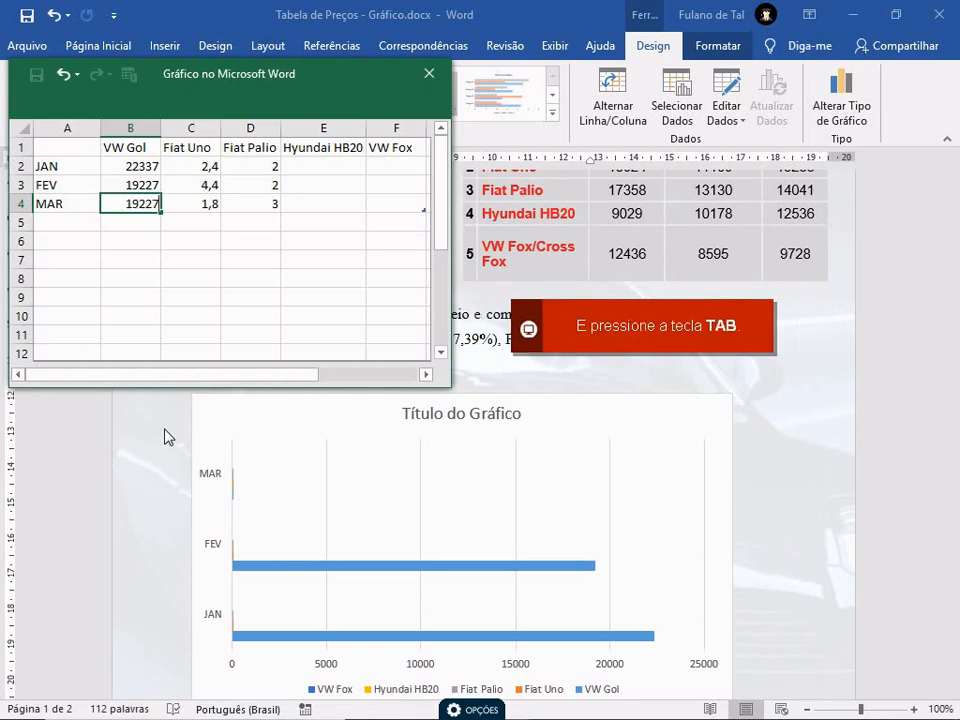
{"action": "key", "text": "Tab"}
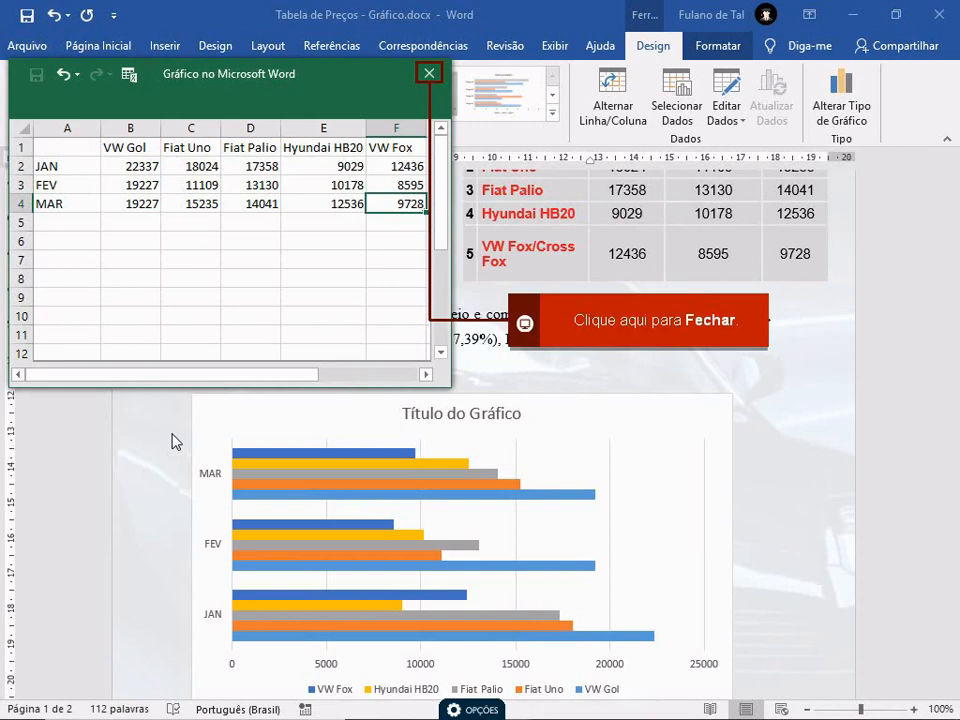
{"action": "left_click", "coordinate": [429, 73]}
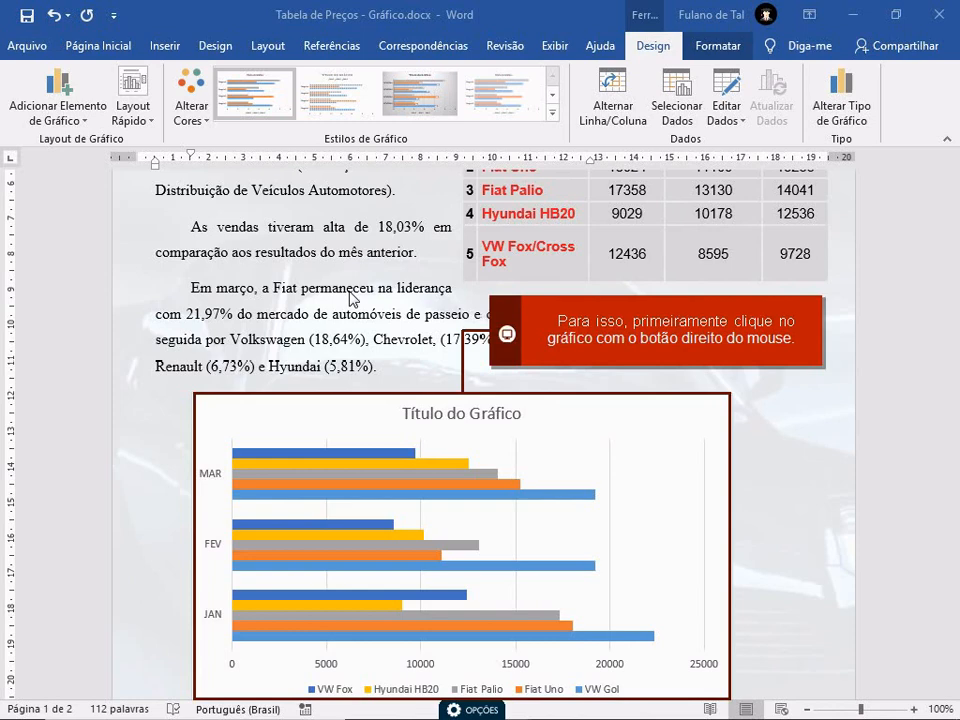
- Set the chart's text wrapping (Quebra de Texto Automática) to Quadrado
{"action": "right_click", "coordinate": [268, 407]}
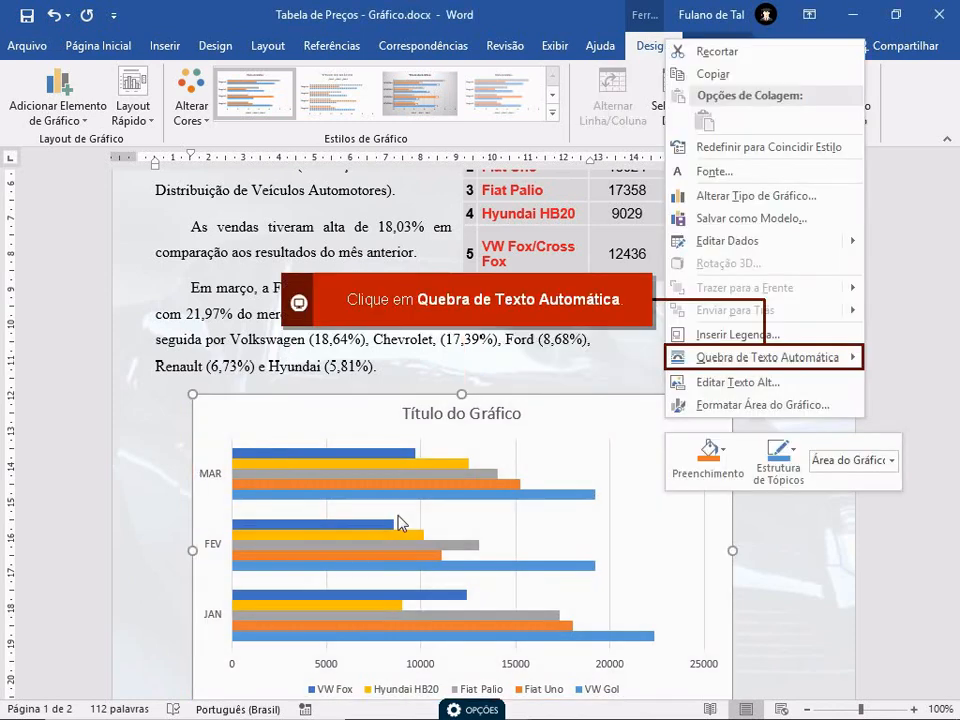
{"action": "left_click", "coordinate": [742, 357]}
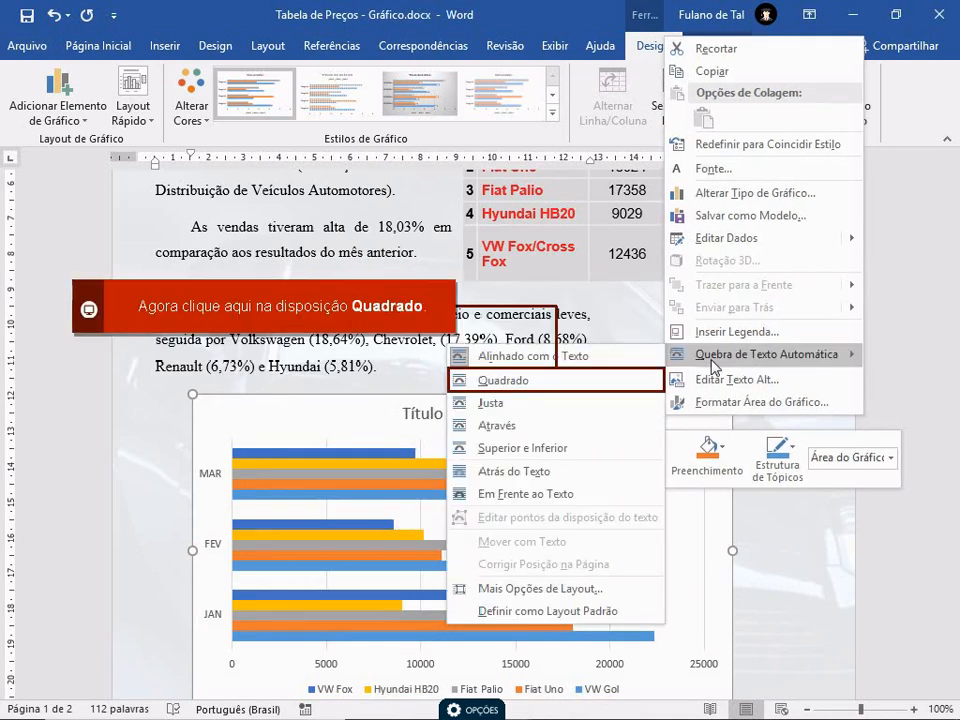
{"action": "left_click", "coordinate": [530, 384]}
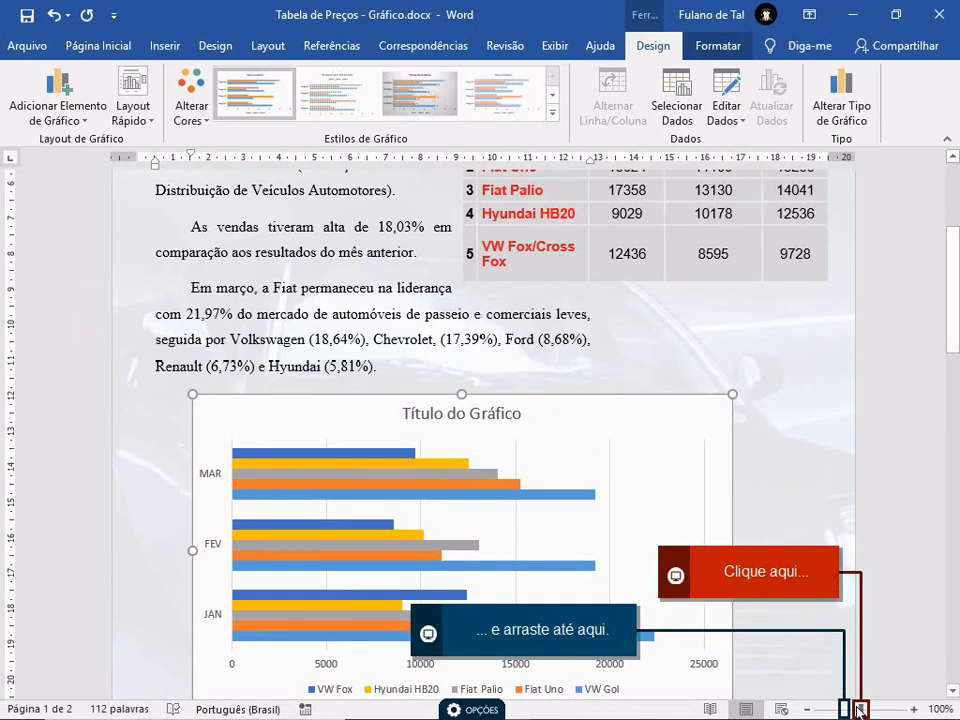
- Move the VW Gol series to the end of the legend entries in the chart's data source and confirm the changes
{"action": "left_click_drag", "start_coordinate": [860, 710], "coordinate": [848, 712]}
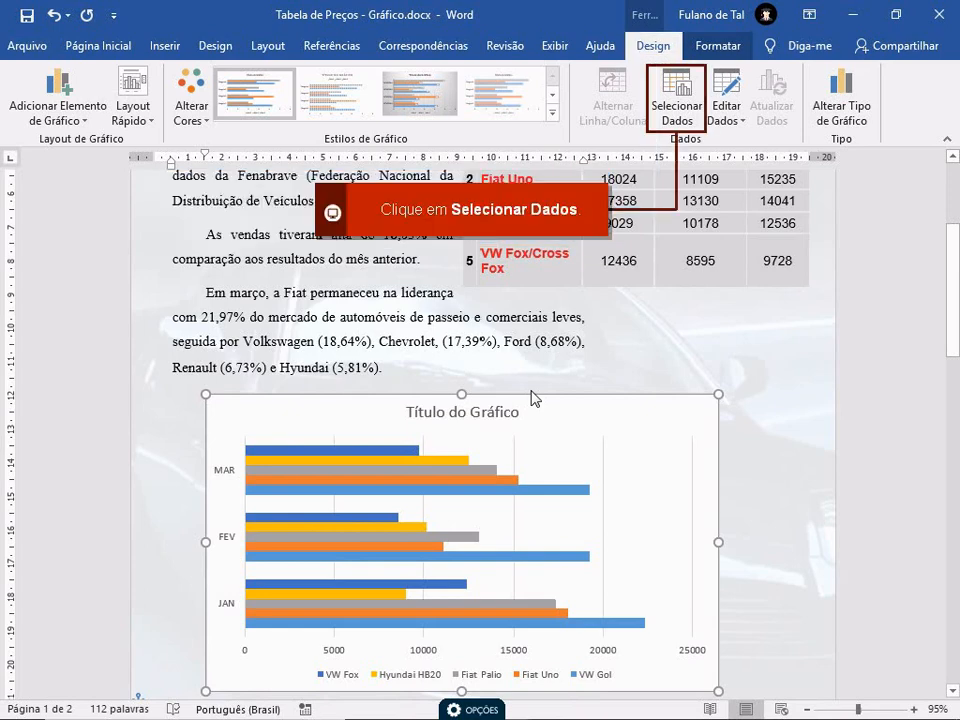
{"action": "left_click", "coordinate": [694, 98]}
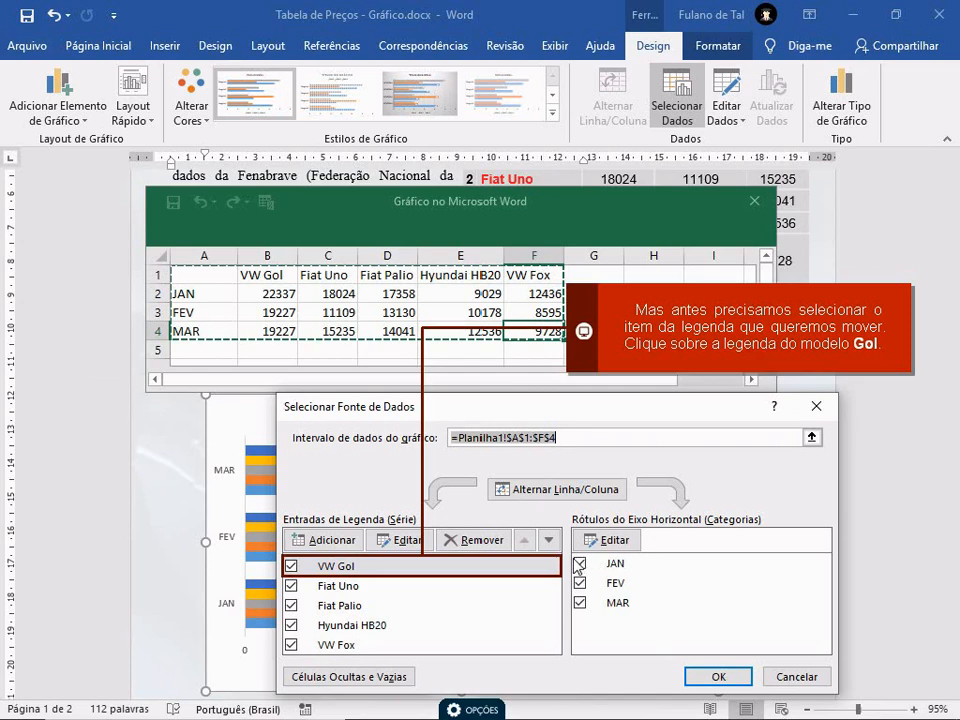
{"action": "left_click", "coordinate": [515, 568]}
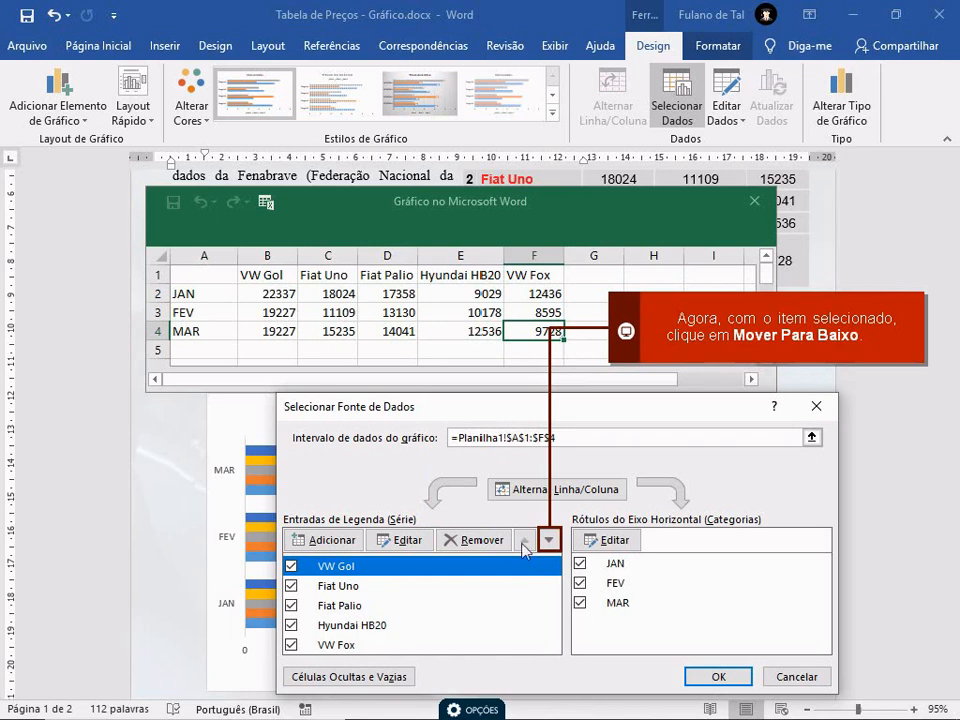
{"action": "left_click", "coordinate": [548, 540]}
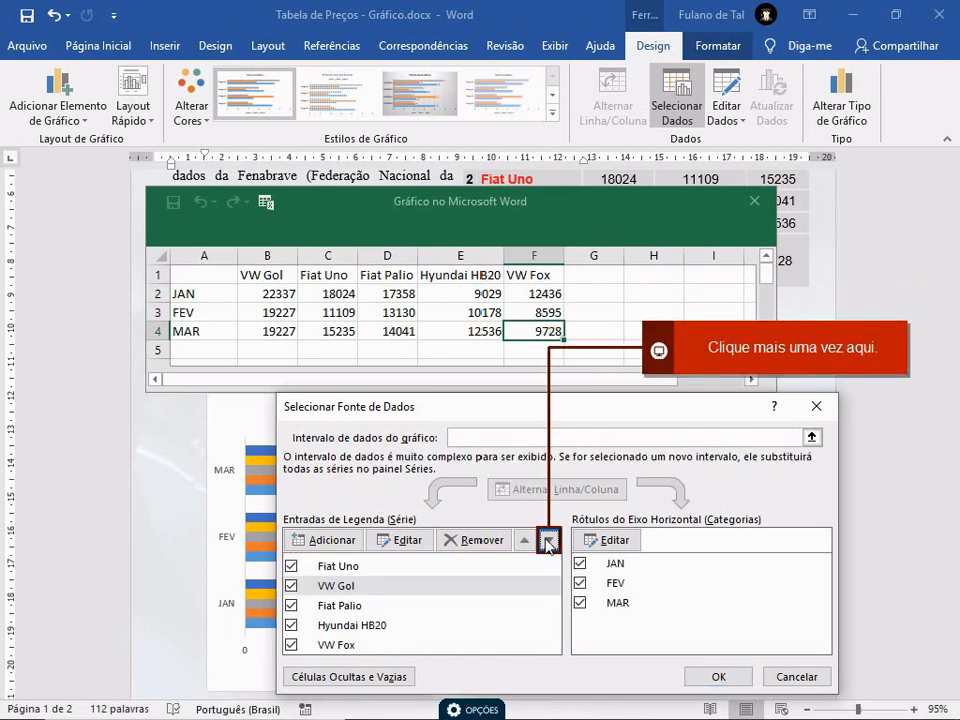
{"action": "left_click", "coordinate": [549, 541]}
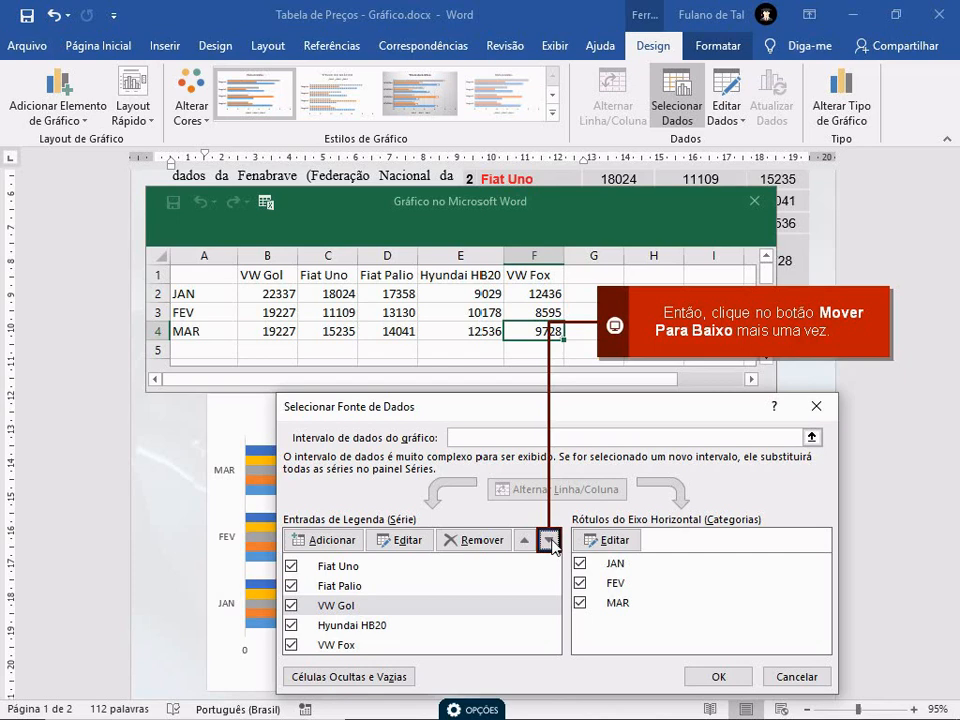
{"action": "left_click", "coordinate": [550, 541]}
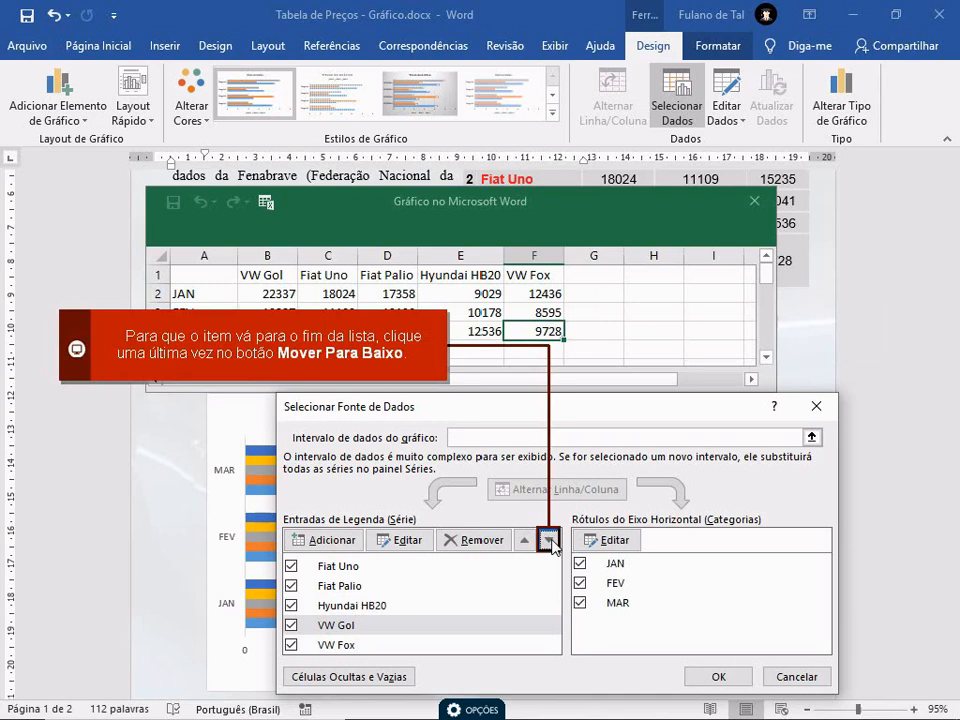
{"action": "left_click", "coordinate": [550, 541]}
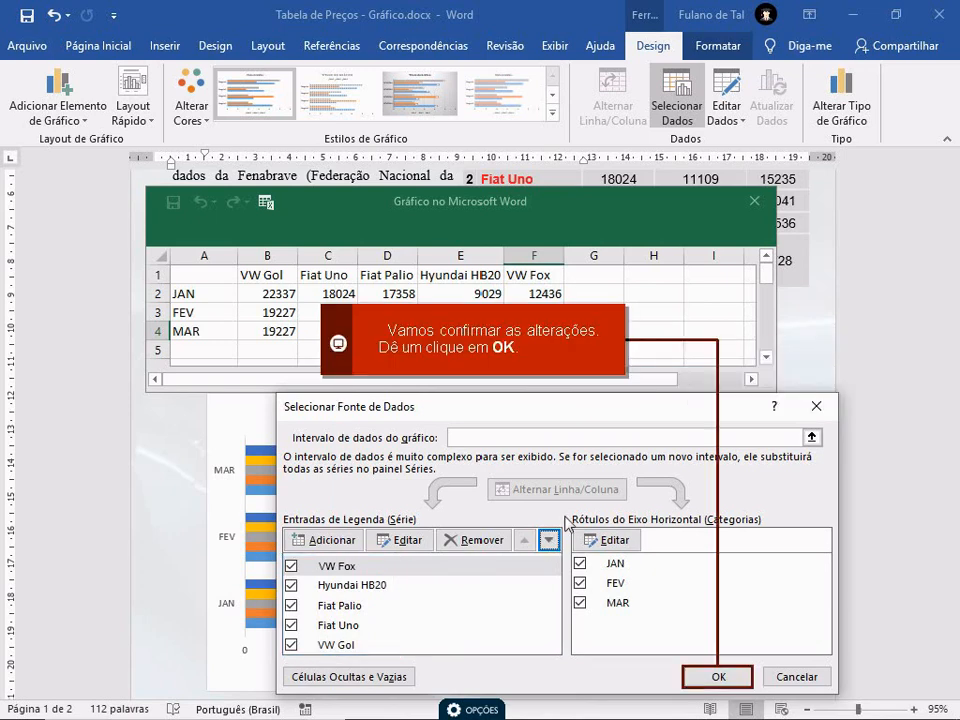
{"action": "left_click", "coordinate": [705, 677]}
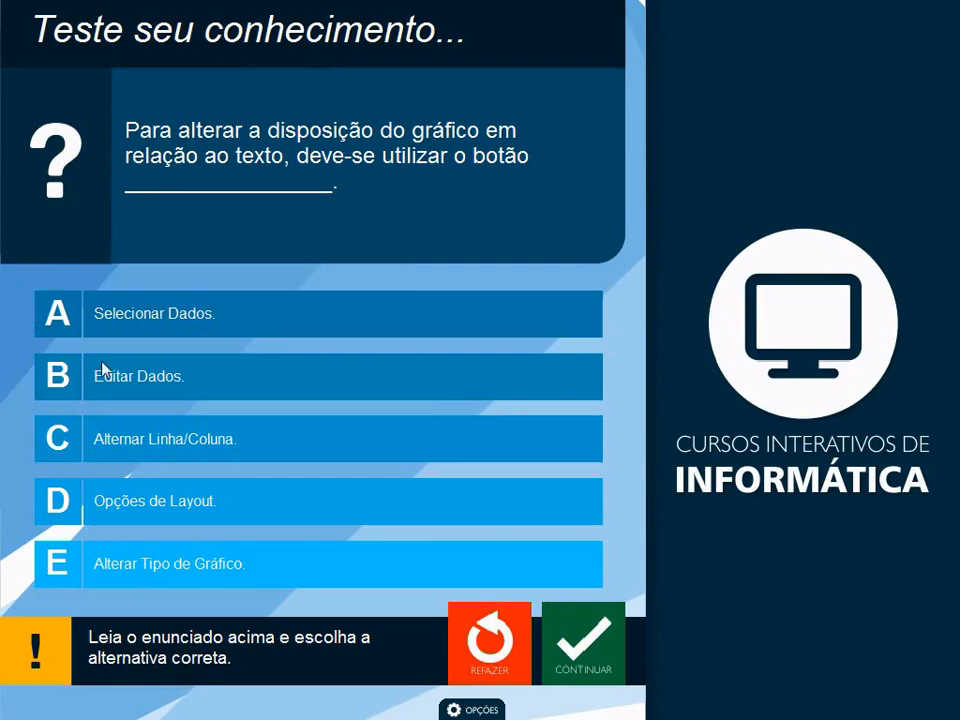
- Answer the quiz question about changing the chart's layout relative to the text with "Opções de Layout" and continue the lesson
{"action": "left_click", "coordinate": [188, 515]}
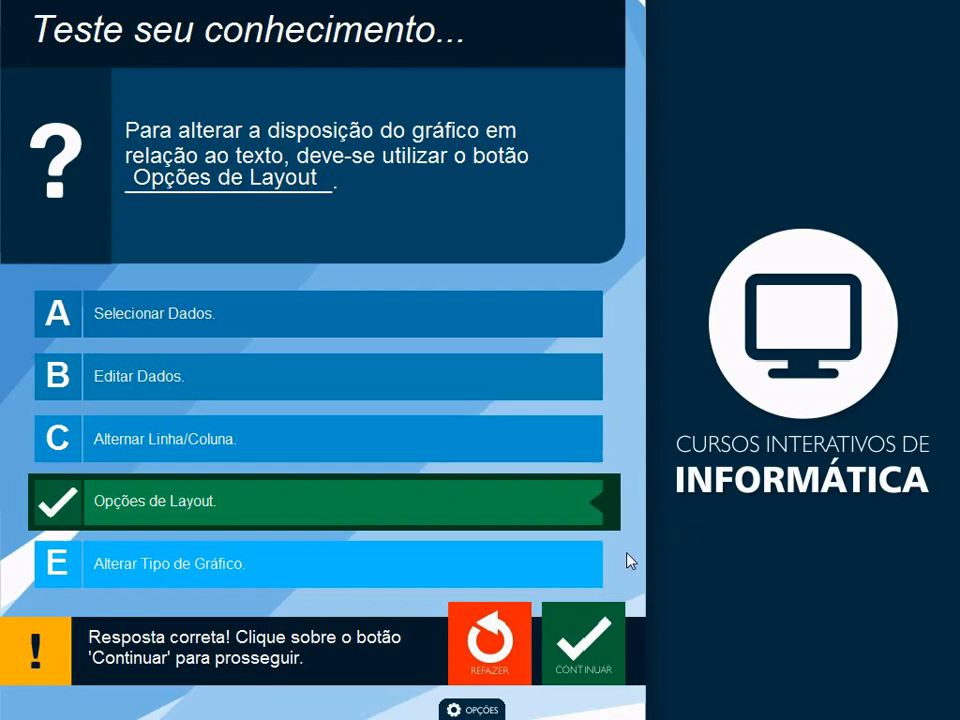
{"action": "left_click", "coordinate": [598, 638]}
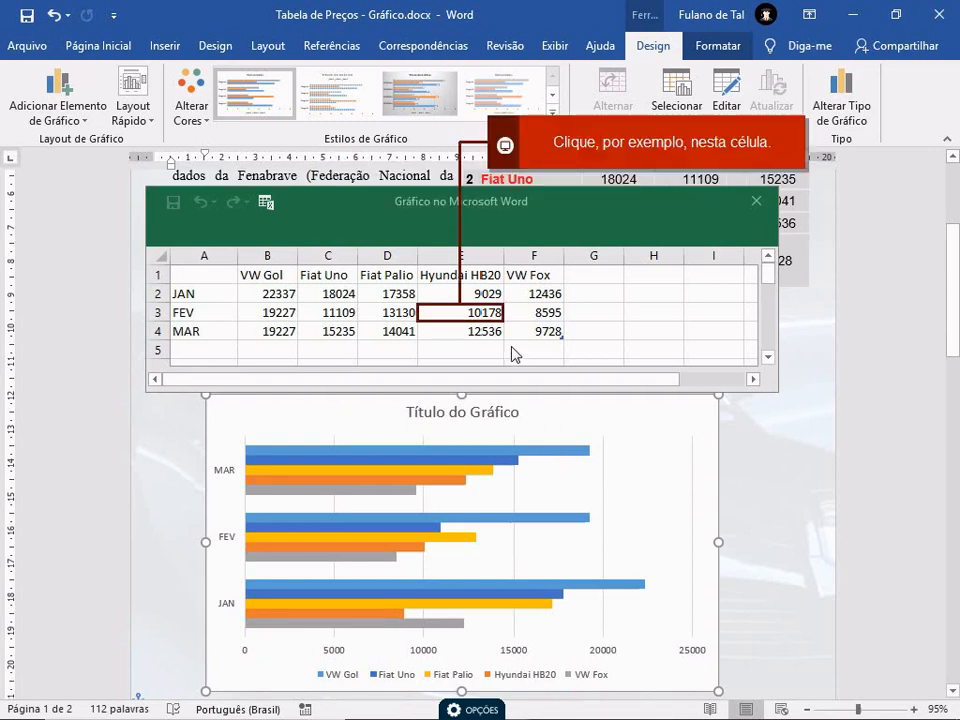
- Clear the Hyundai HB20 value for FEV in E3 of the data sheet and undo the deletion
{"action": "left_click", "coordinate": [477, 315]}
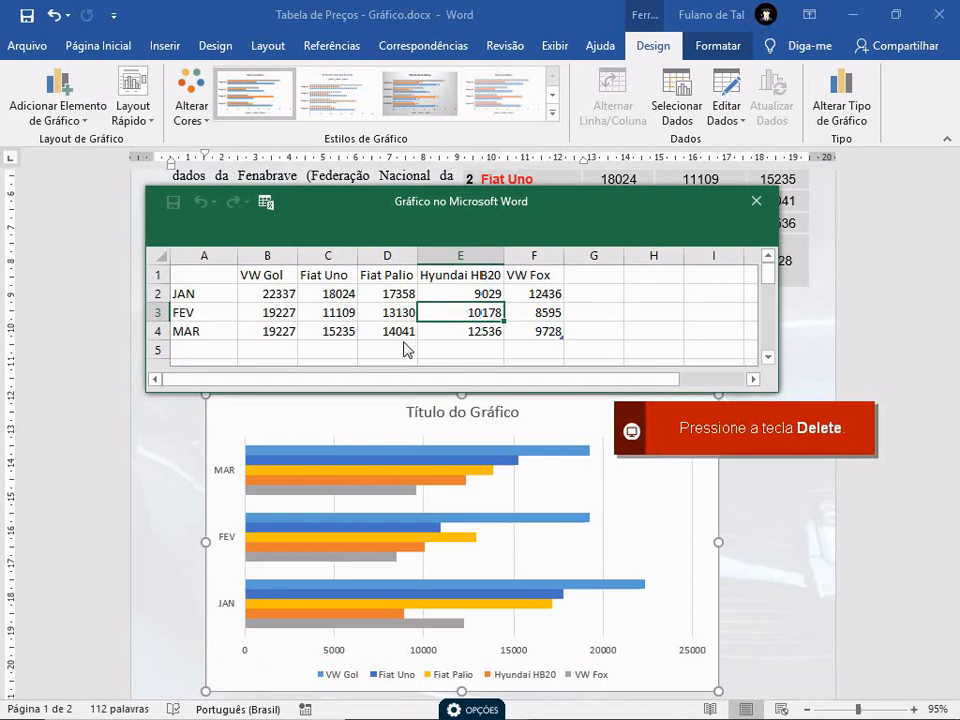
{"action": "key", "text": "Delete"}
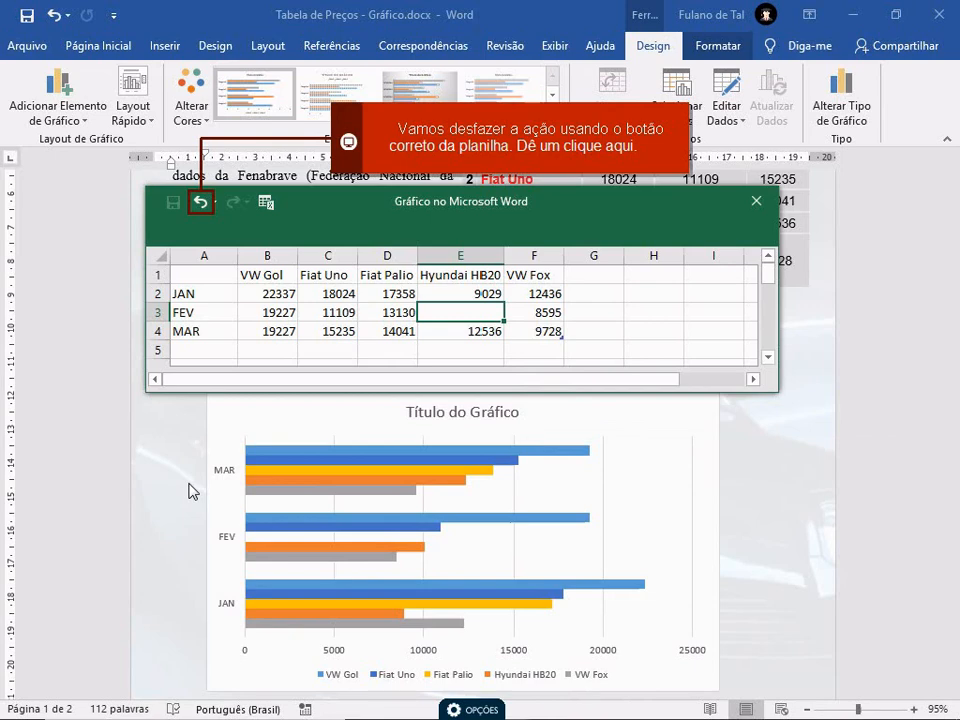
{"action": "left_click", "coordinate": [201, 203]}
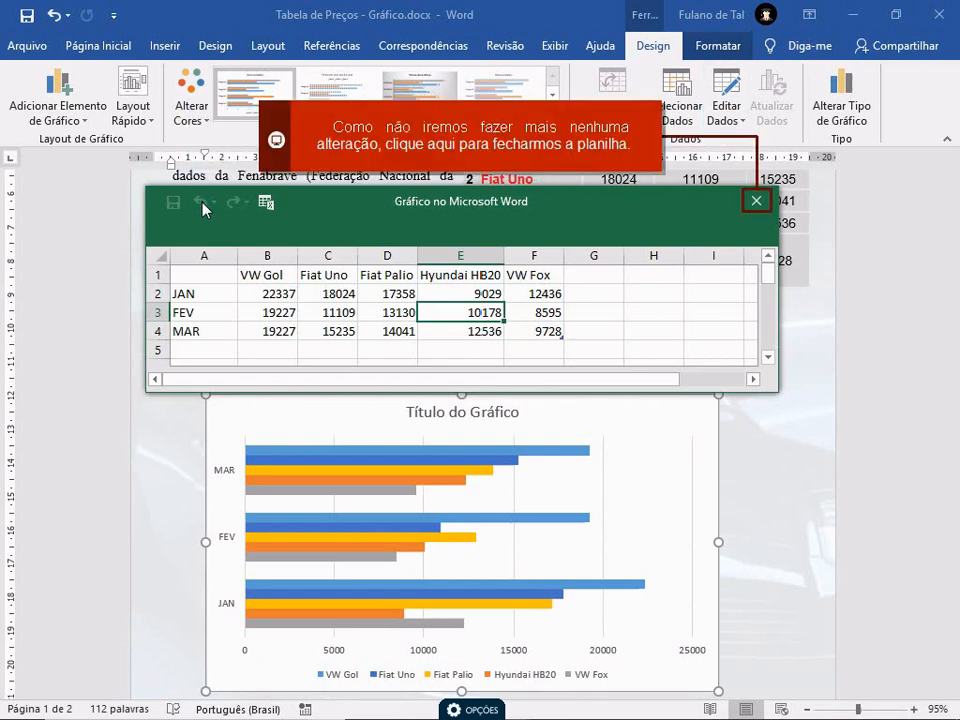
- Close the chart data sheet and apply the chart style Estilo 3
{"action": "left_click", "coordinate": [756, 203]}
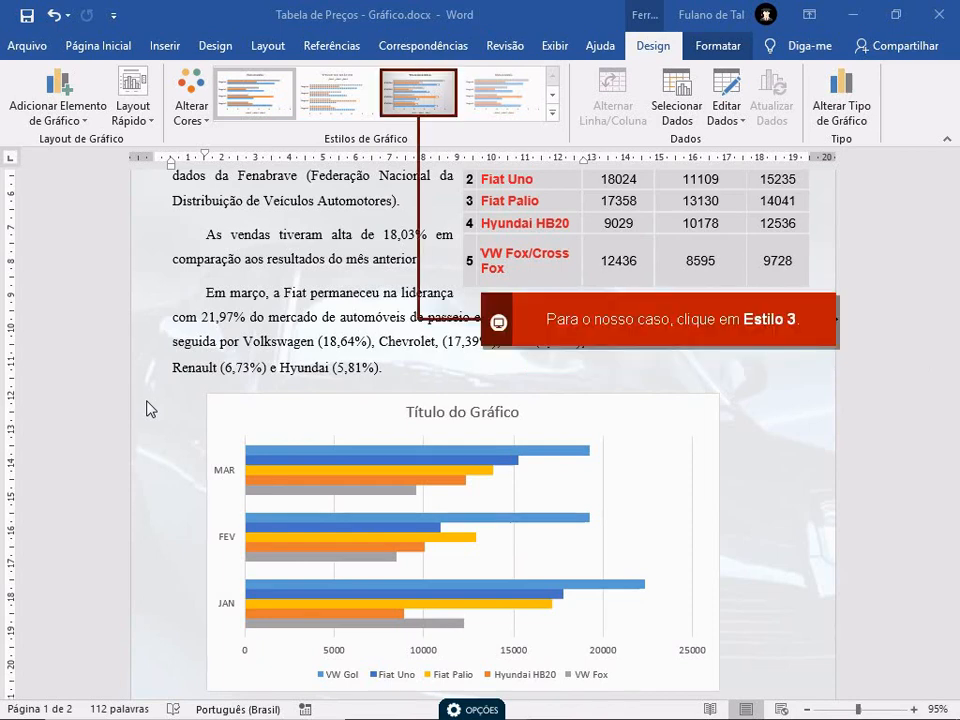
{"action": "left_click", "coordinate": [416, 104]}
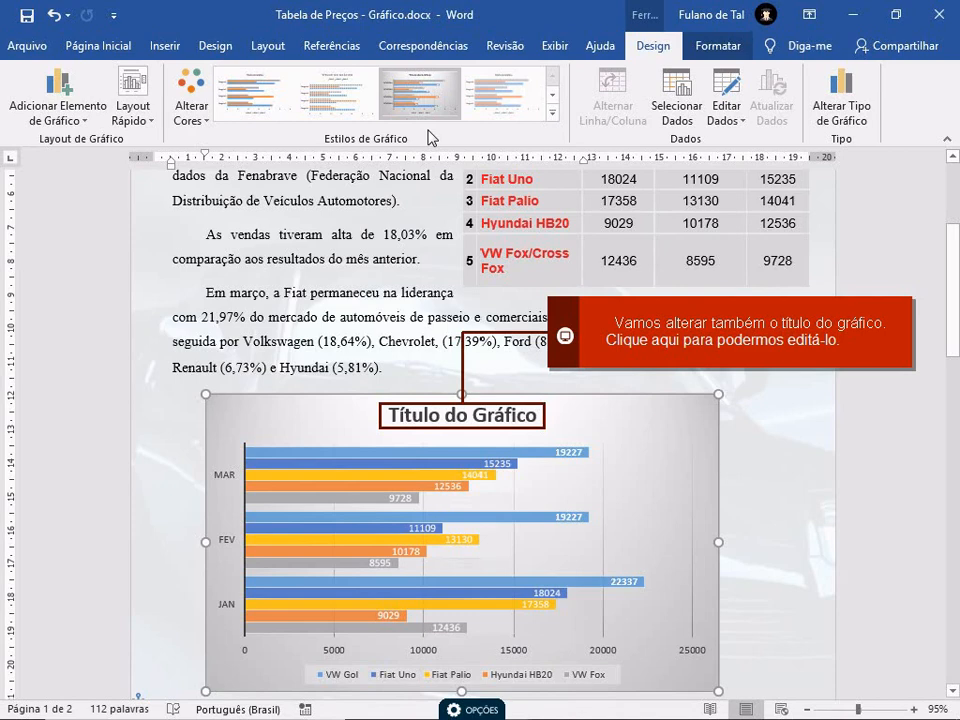
- Replace the chart title with "Cinco Carros Mais Vendidos" and deselect the title
{"action": "left_click", "coordinate": [453, 427]}
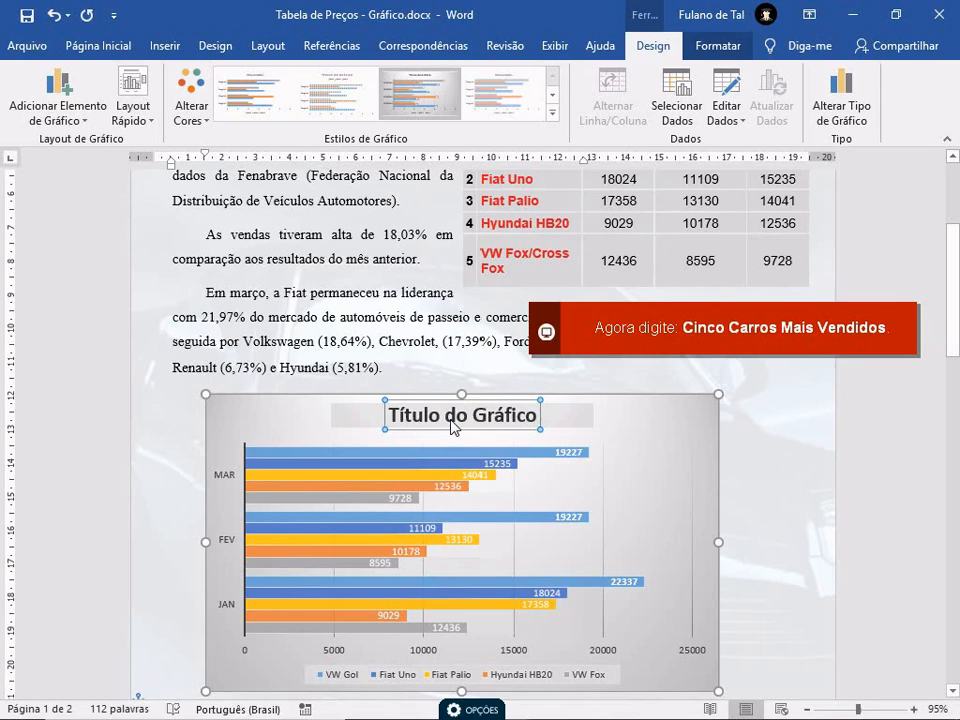
{"action": "type", "text": "Cin"}
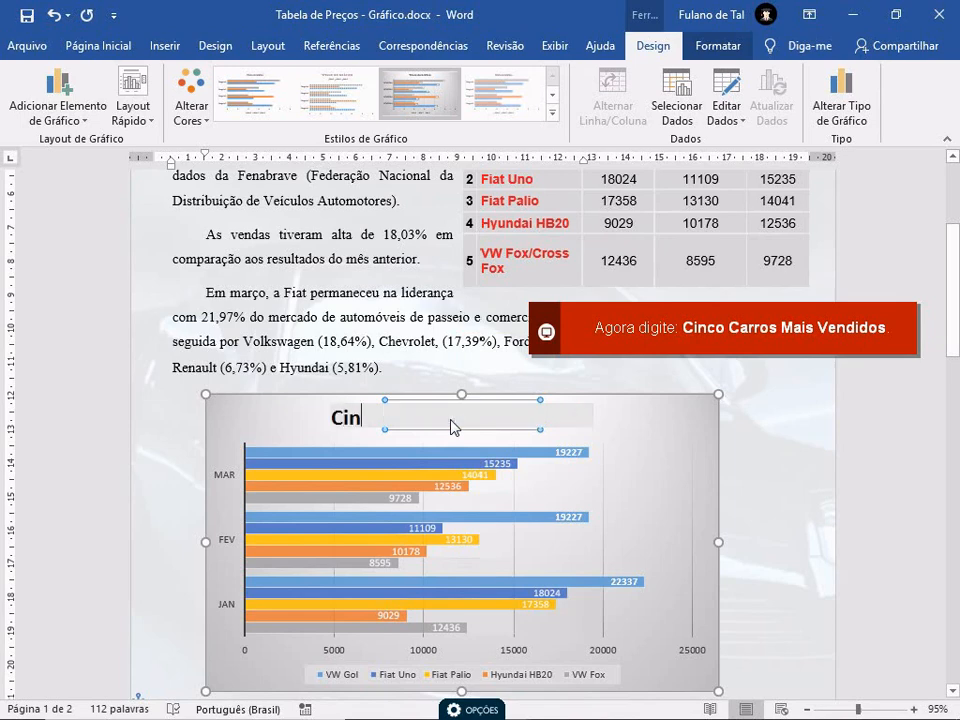
{"action": "type", "text": "co Carros"}
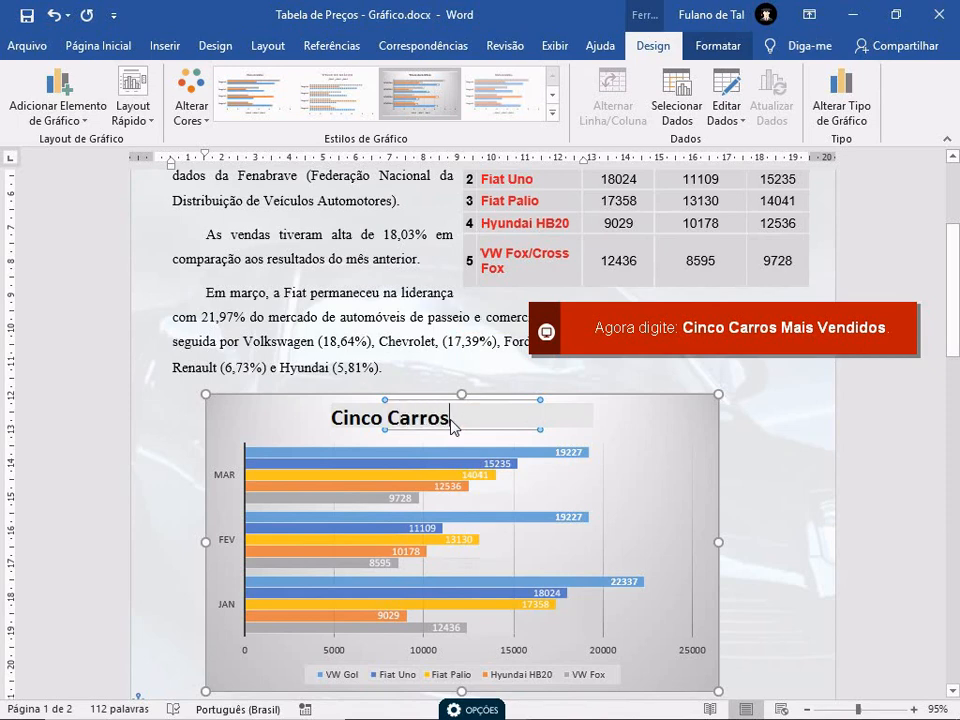
{"action": "type", "text": " Mais Vendidos"}
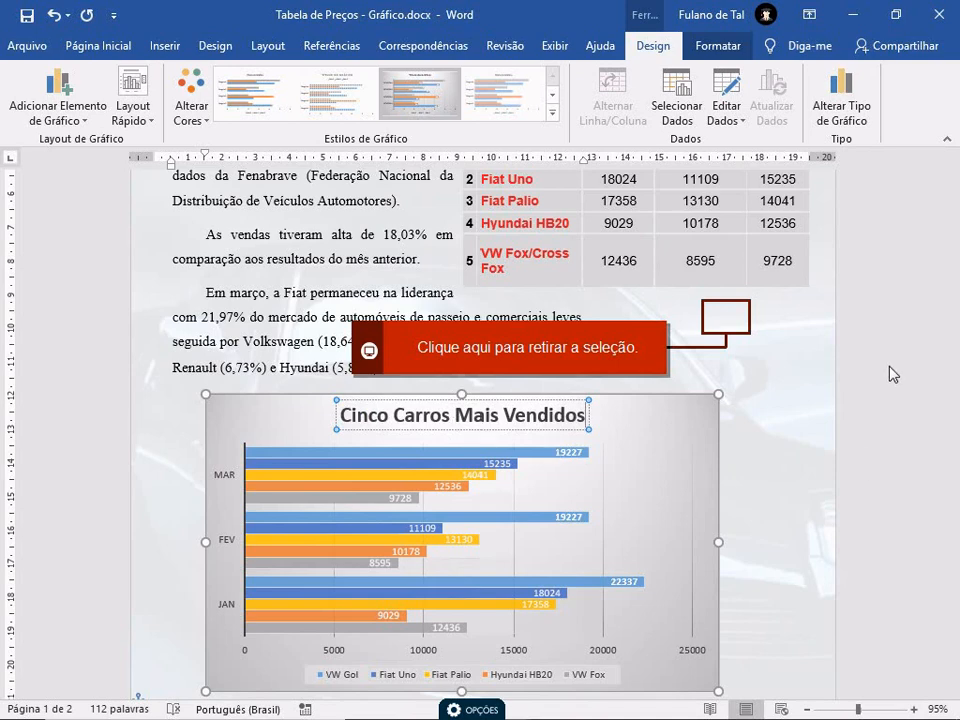
{"action": "left_click", "coordinate": [739, 322]}
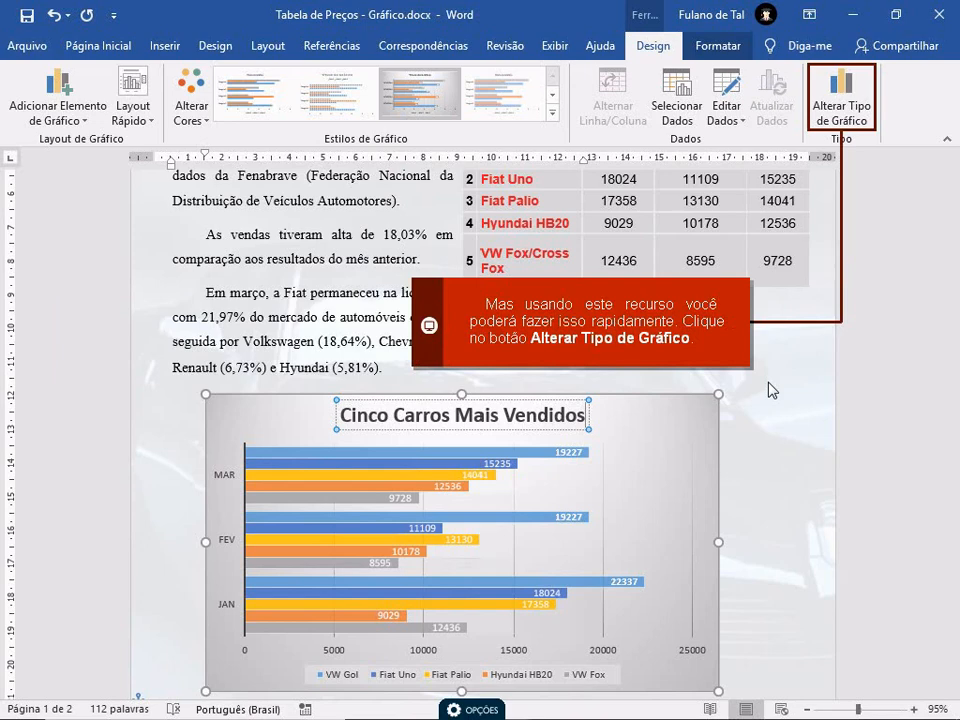
- Change the chart type from bars to Coluna Agrupada and undo the change
{"action": "left_click", "coordinate": [836, 121]}
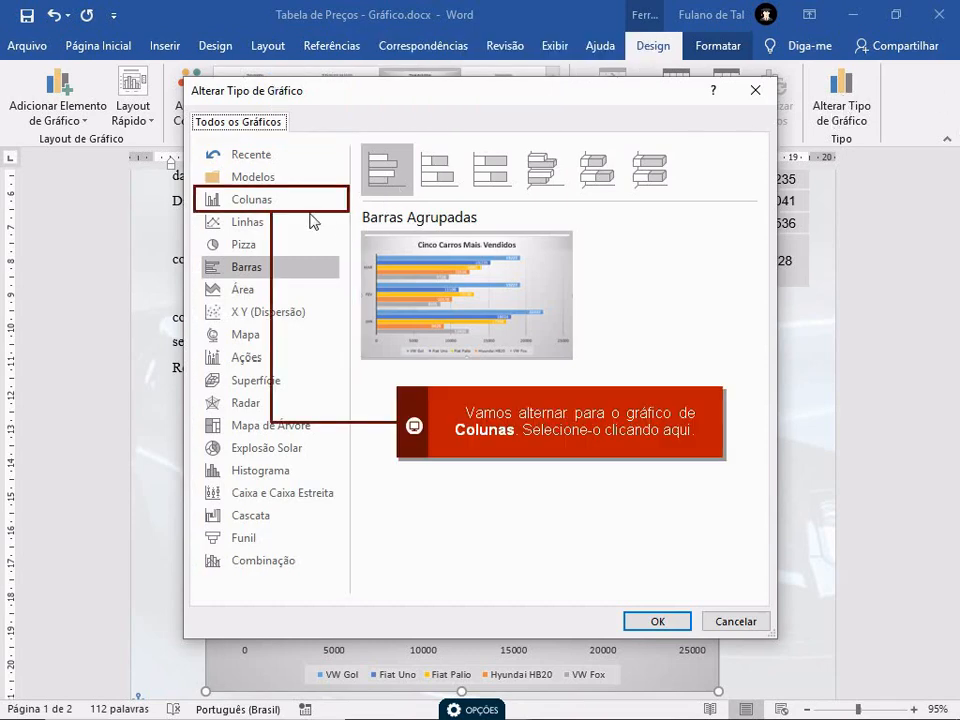
{"action": "left_click", "coordinate": [293, 204]}
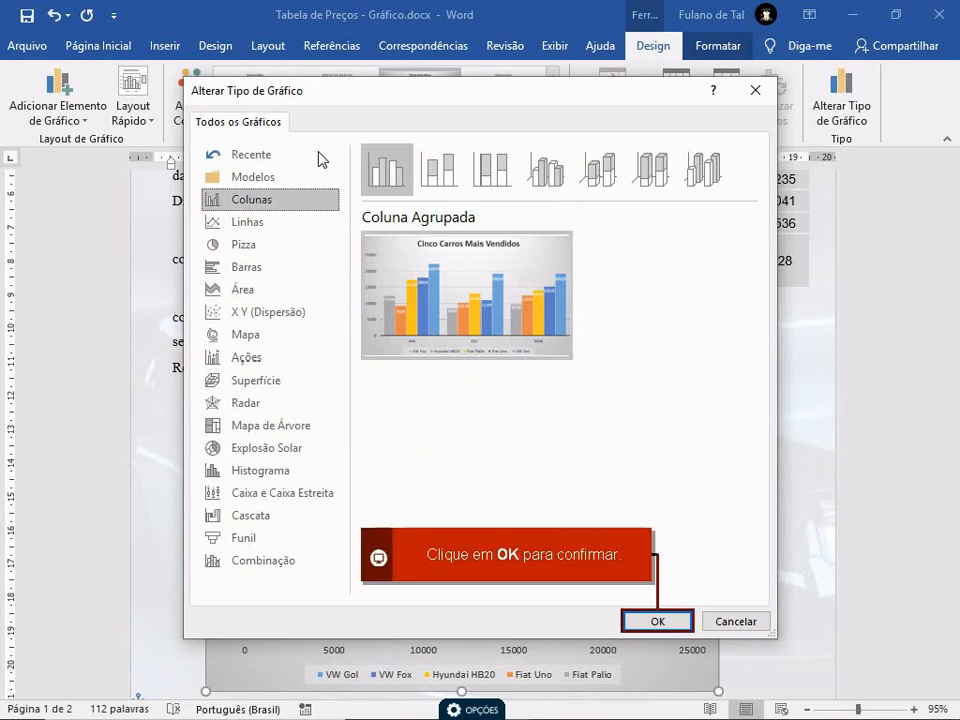
{"action": "left_click", "coordinate": [649, 624]}
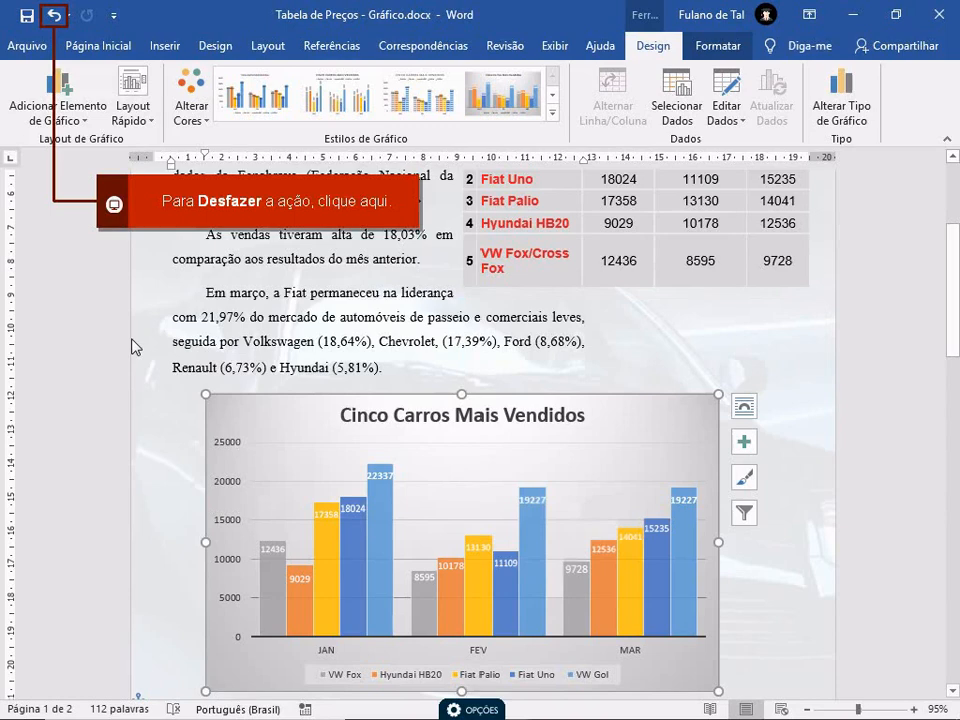
{"action": "left_click", "coordinate": [53, 15]}
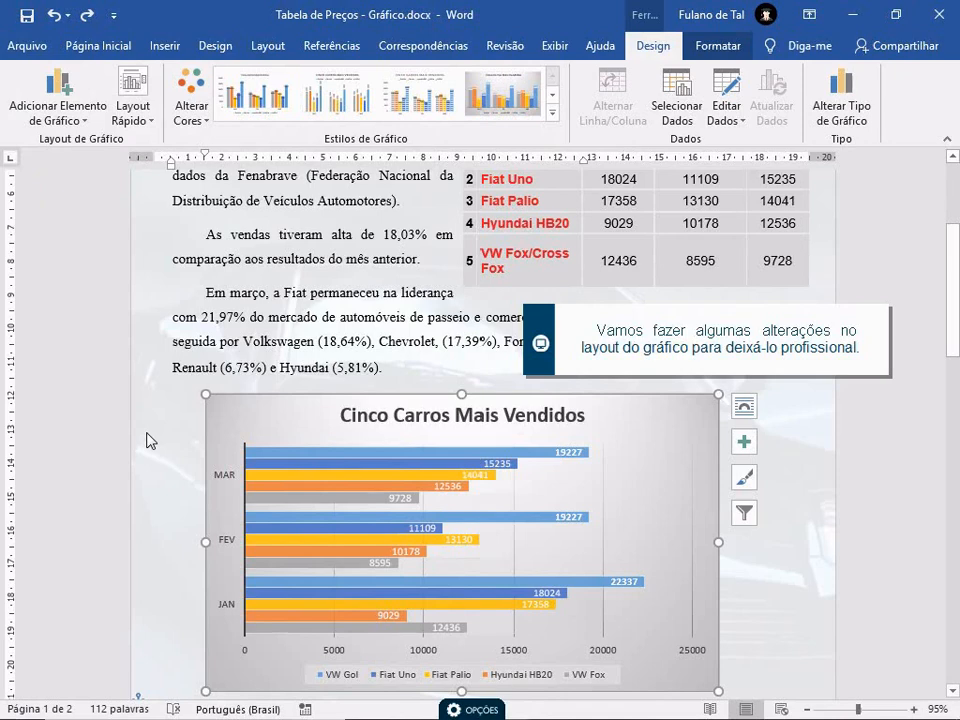
- Shrink the chart to about 7.95 cm high by 10.86 cm wide, place it under the table beside the last paragraph, and deselect it
{"action": "key", "text": "alt+j"}
{"action": "key", "text": "o"}
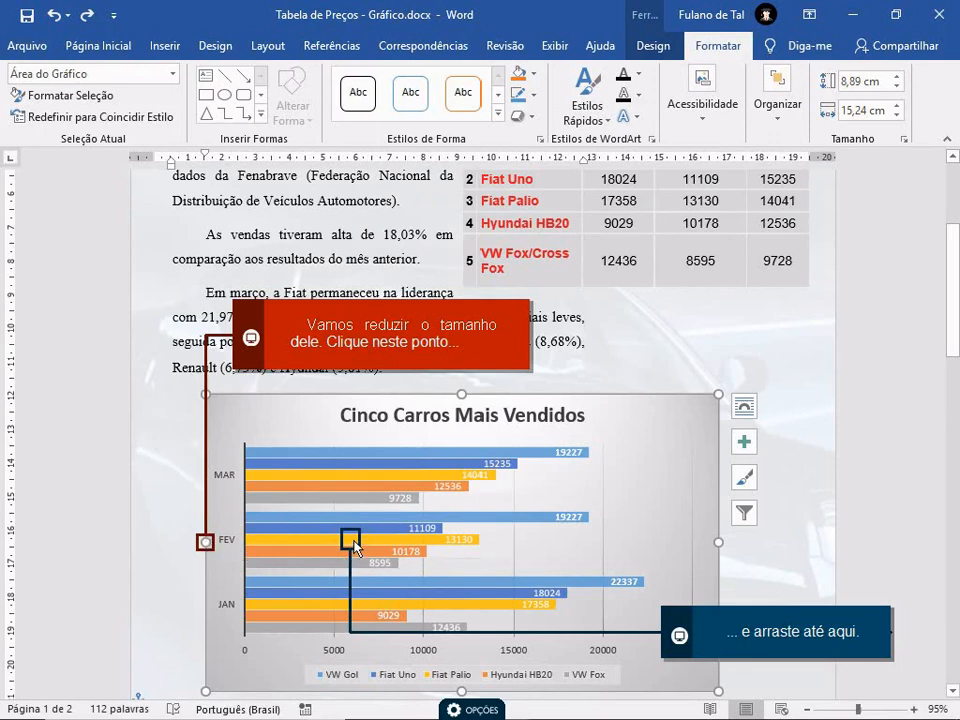
{"action": "left_click_drag", "start_coordinate": [205, 541], "coordinate": [355, 543]}
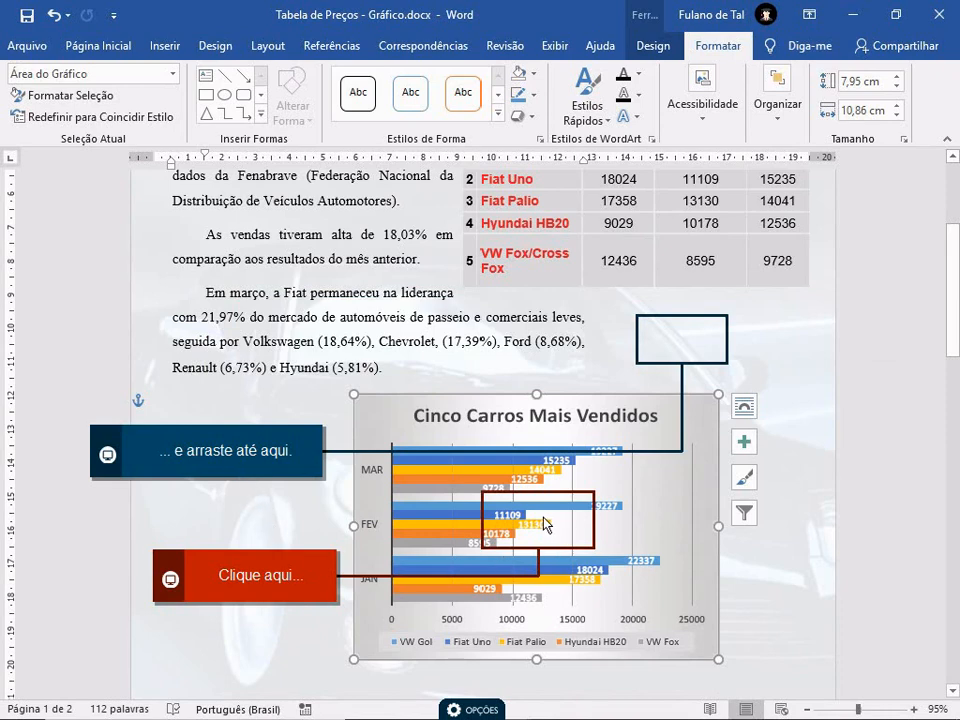
{"action": "left_click_drag", "start_coordinate": [545, 525], "coordinate": [685, 348]}
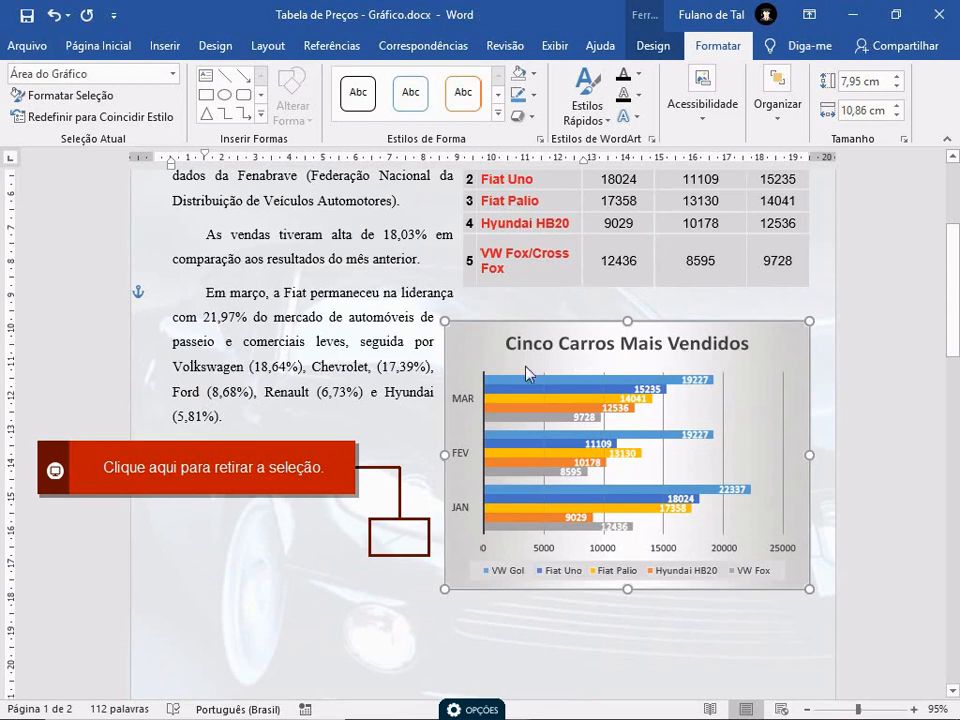
{"action": "left_click", "coordinate": [390, 550]}
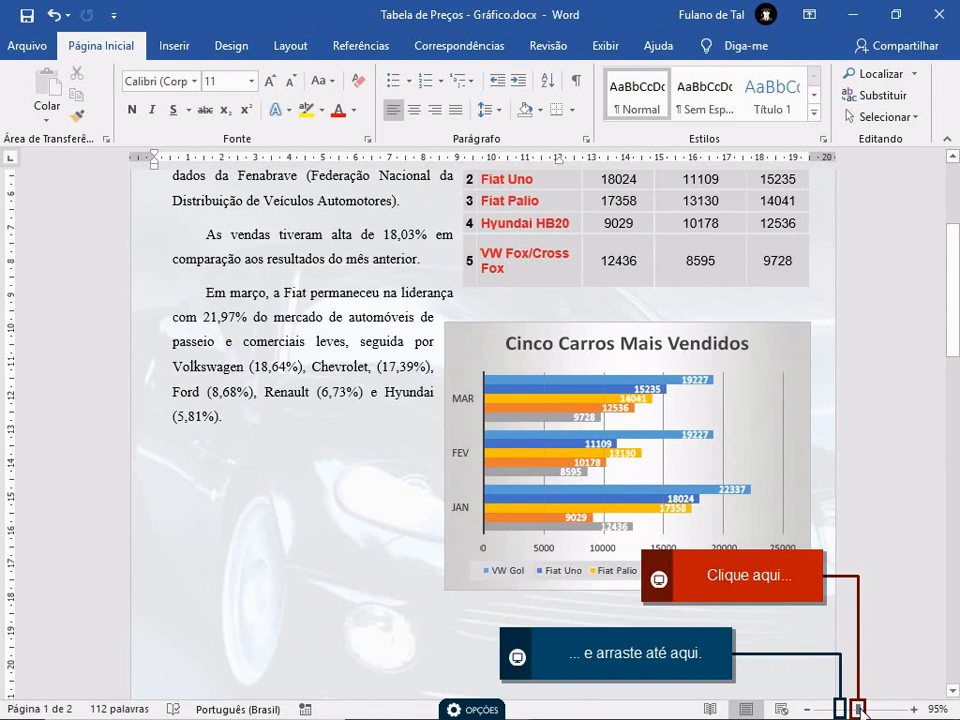
{"action": "left_click_drag", "start_coordinate": [858, 709], "coordinate": [845, 709]}
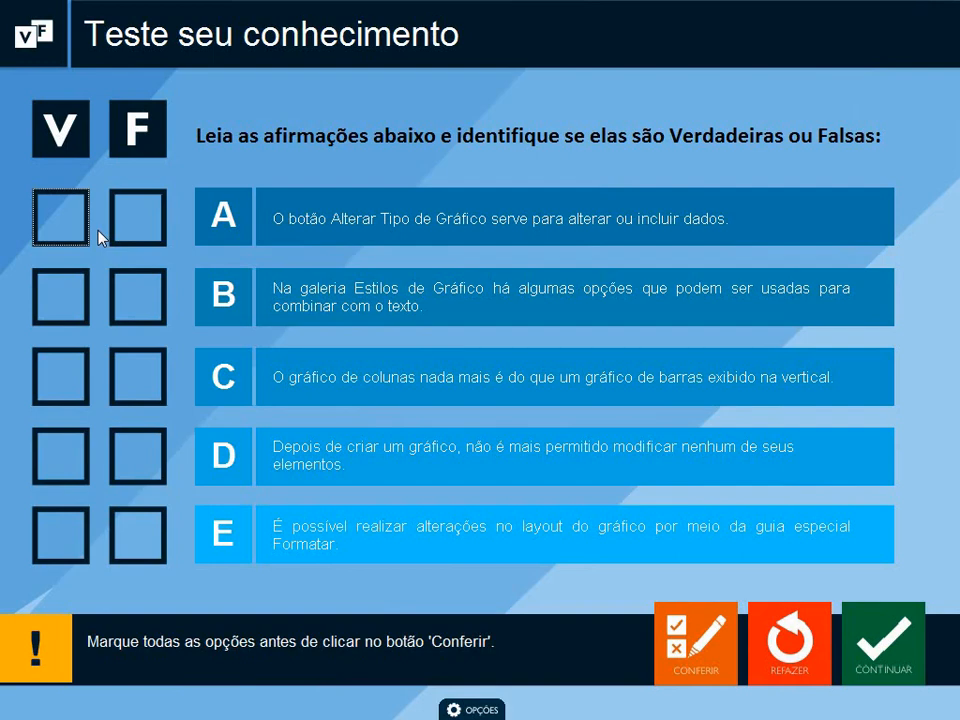
- Answer the true-or-false quiz with A false, B true, C true, D false and E true, check the answers and continue the lesson
{"action": "left_click", "coordinate": [77, 303]}
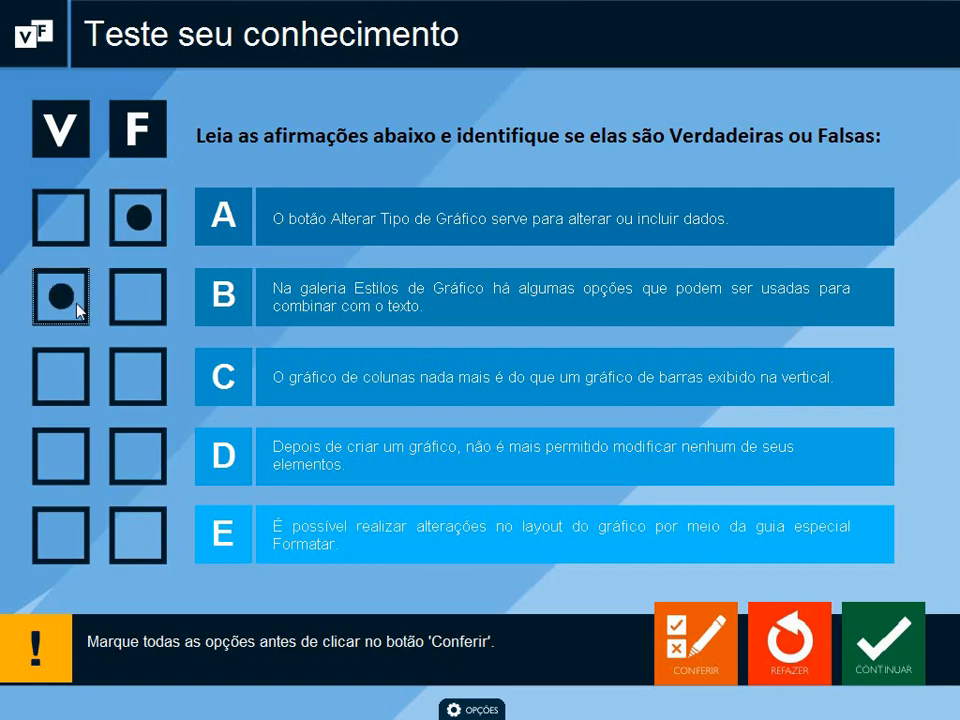
{"action": "left_click", "coordinate": [76, 378]}
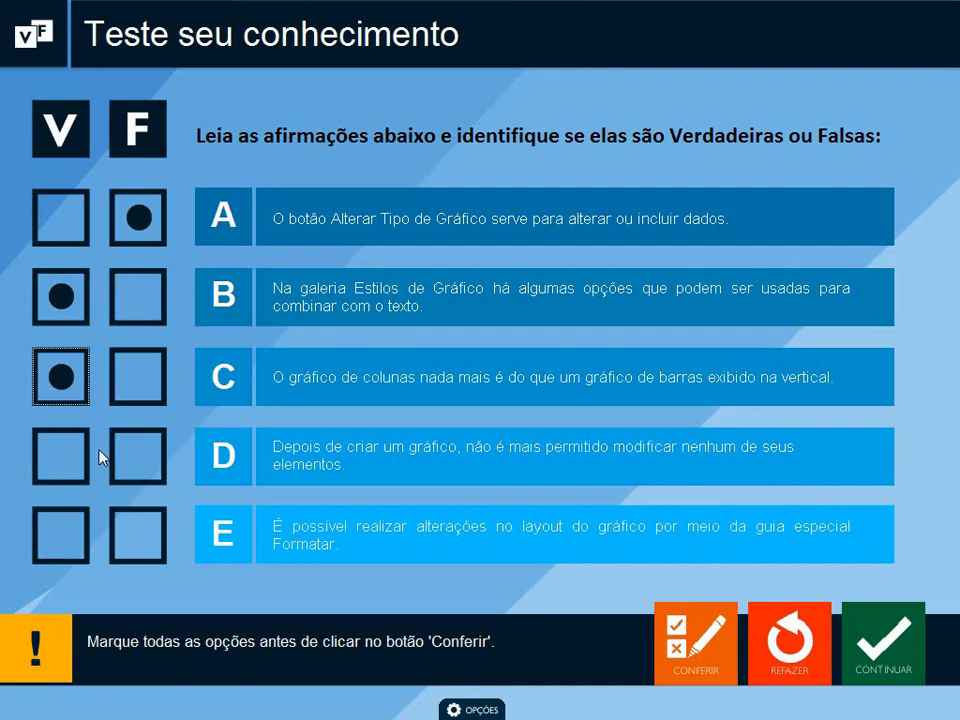
{"action": "left_click", "coordinate": [134, 465]}
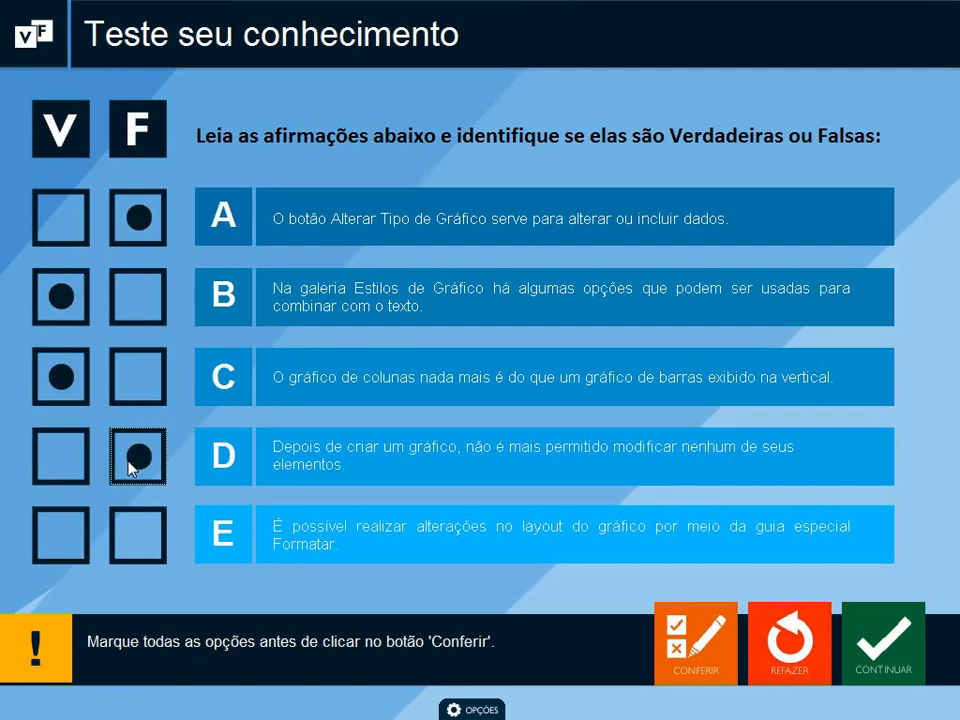
{"action": "left_click", "coordinate": [70, 540]}
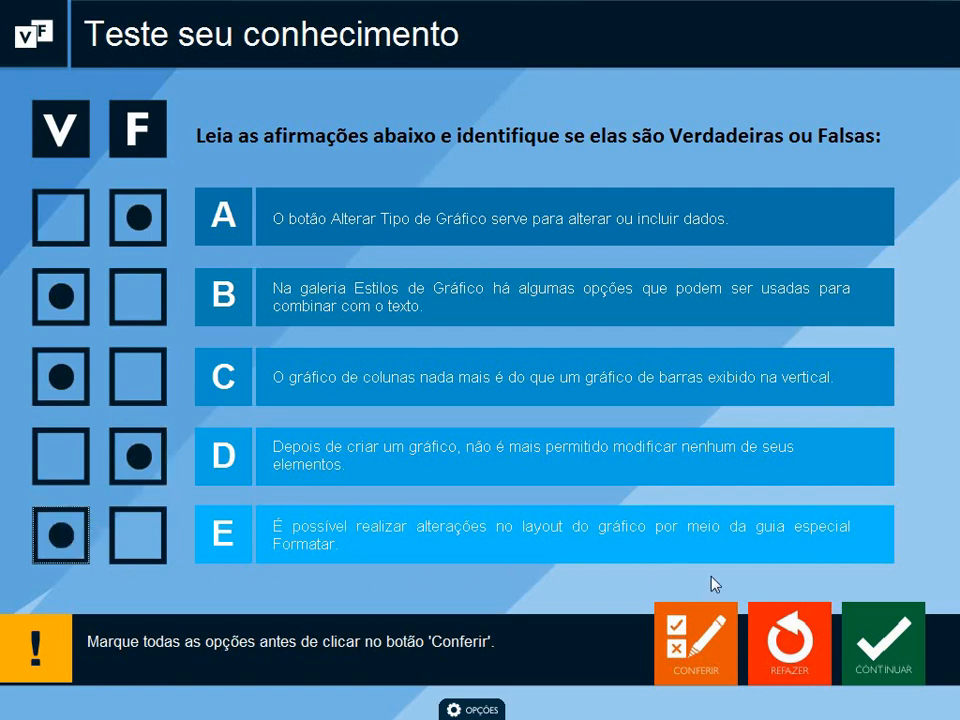
{"action": "left_click", "coordinate": [710, 637]}
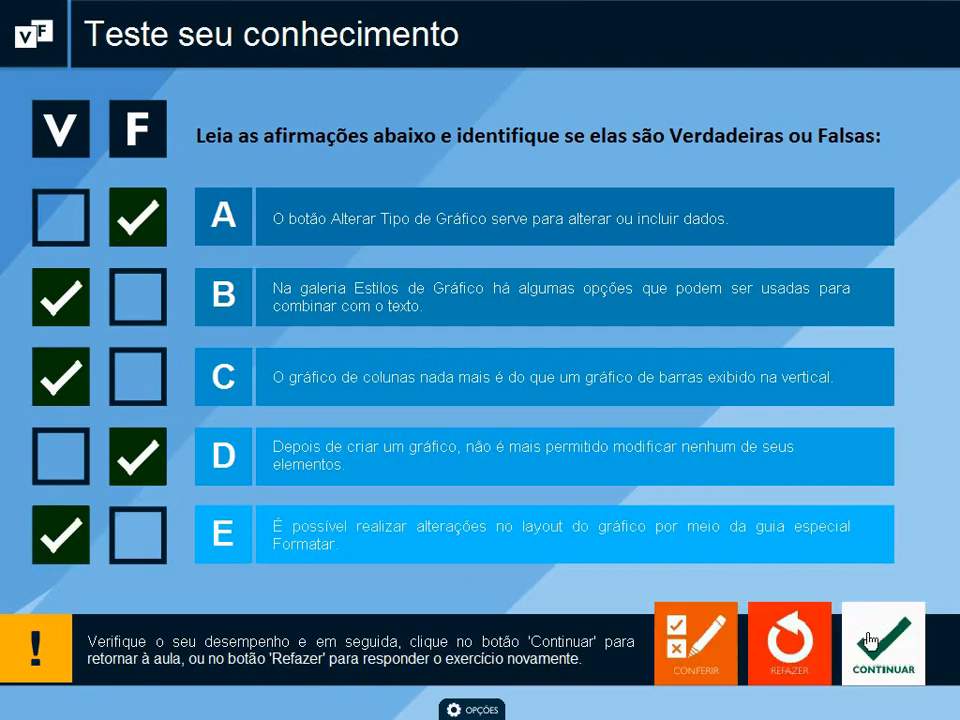
{"action": "left_click", "coordinate": [877, 645]}
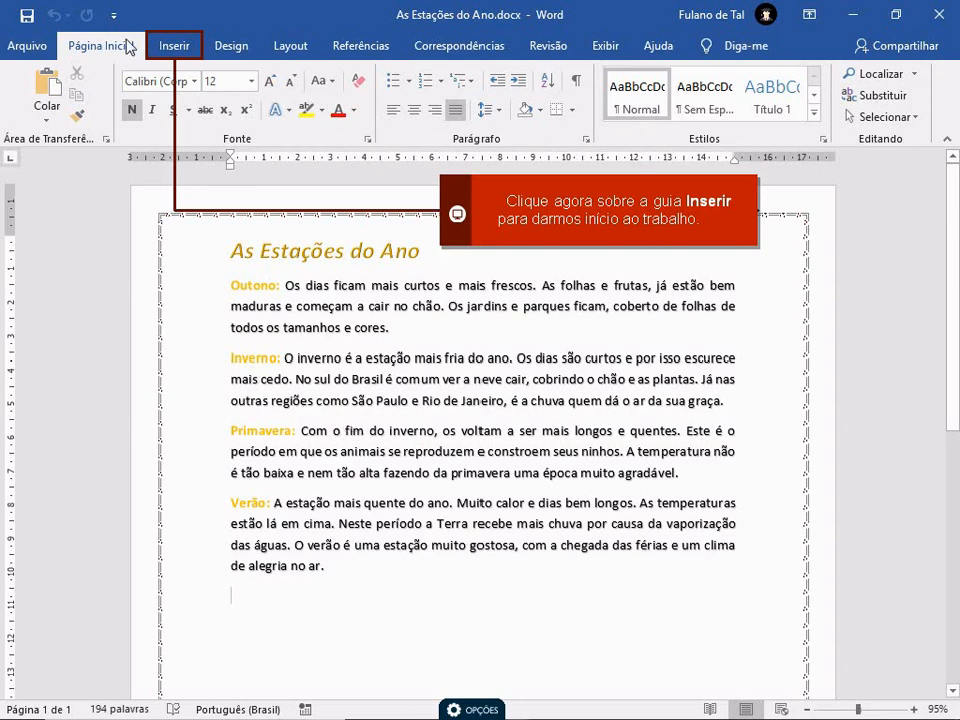
- Insert a SmartArt graphic below the Verão paragraph using the Lista Contínua com Imagens layout of the Lista type
{"action": "left_click", "coordinate": [173, 47]}
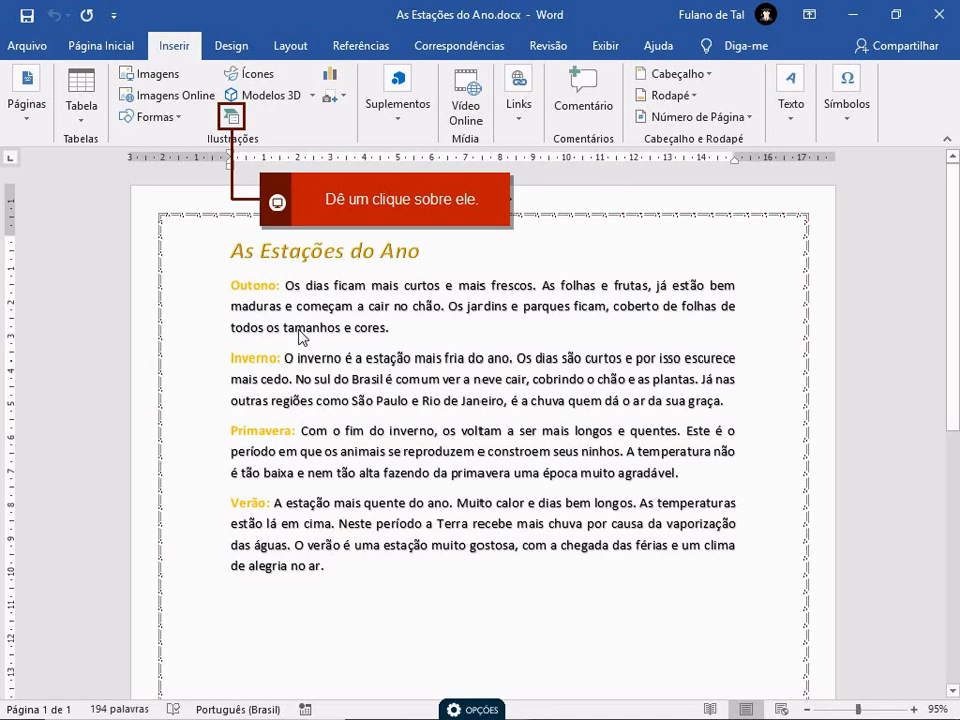
{"action": "left_click", "coordinate": [234, 120]}
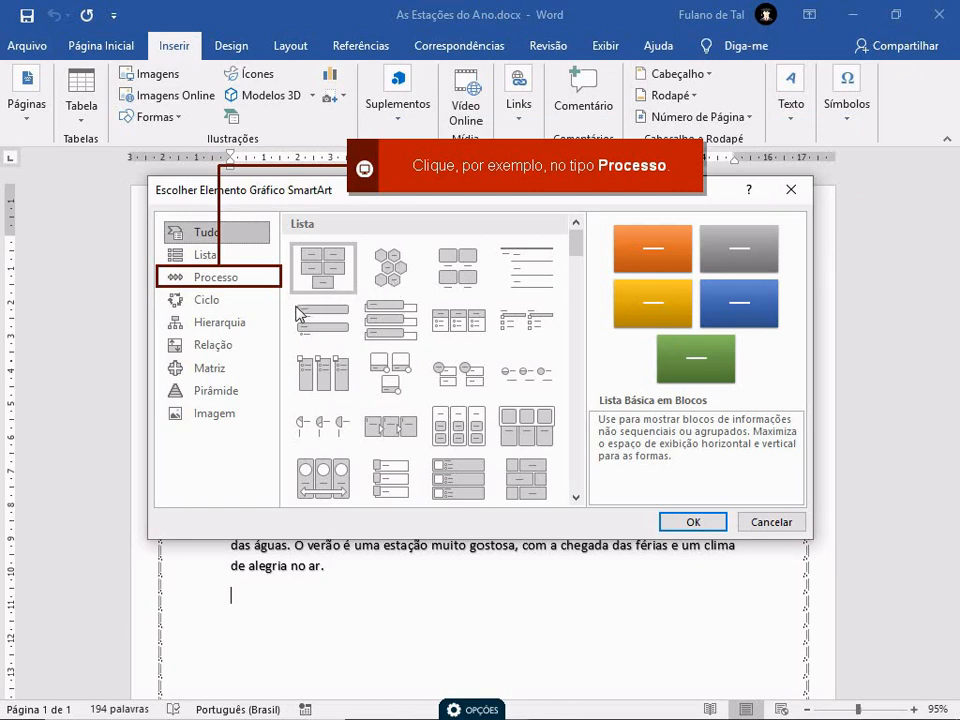
{"action": "left_click", "coordinate": [248, 281]}
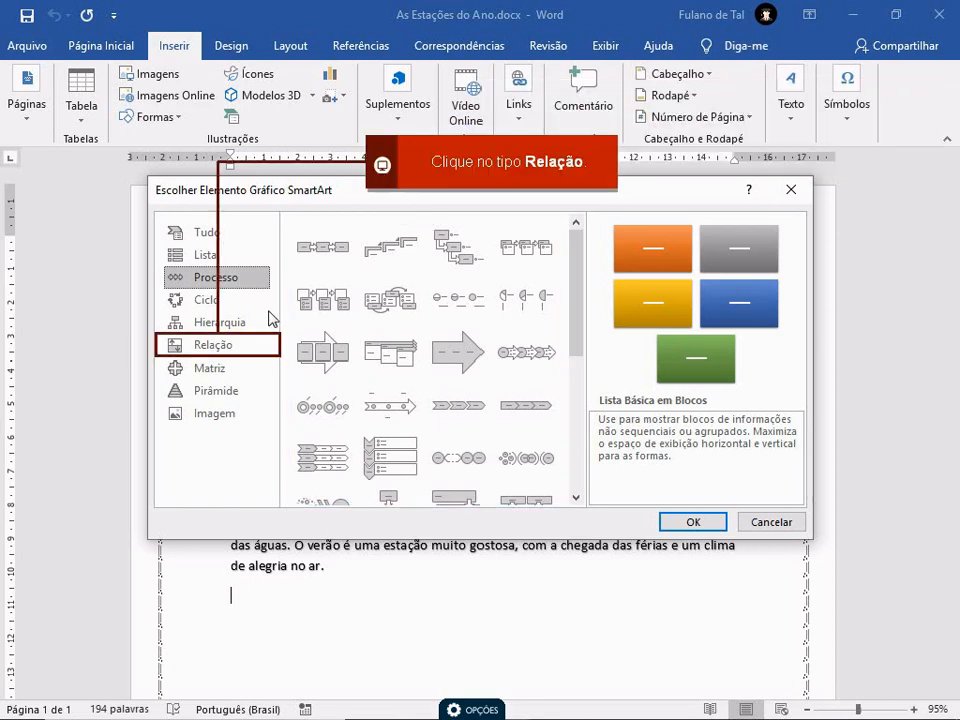
{"action": "left_click", "coordinate": [263, 345]}
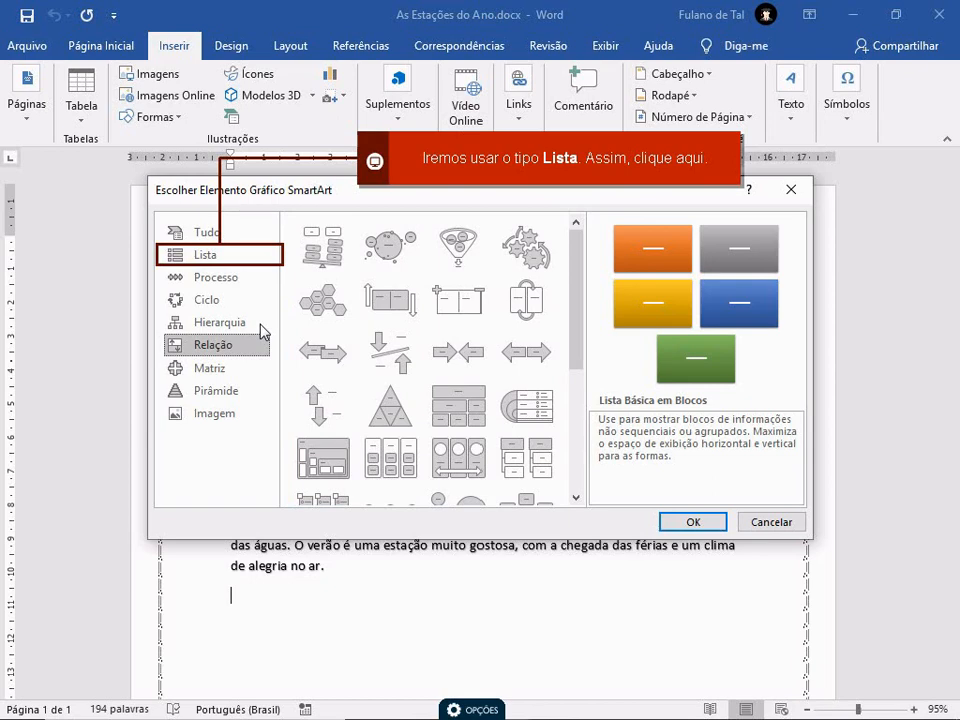
{"action": "left_click", "coordinate": [219, 254]}
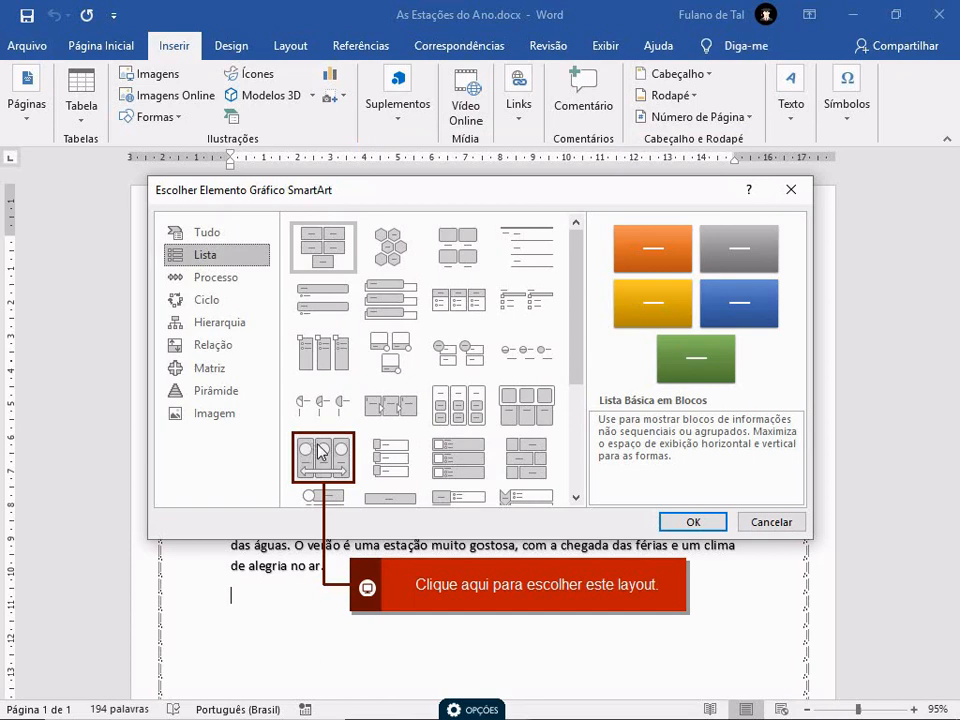
{"action": "left_click", "coordinate": [318, 451]}
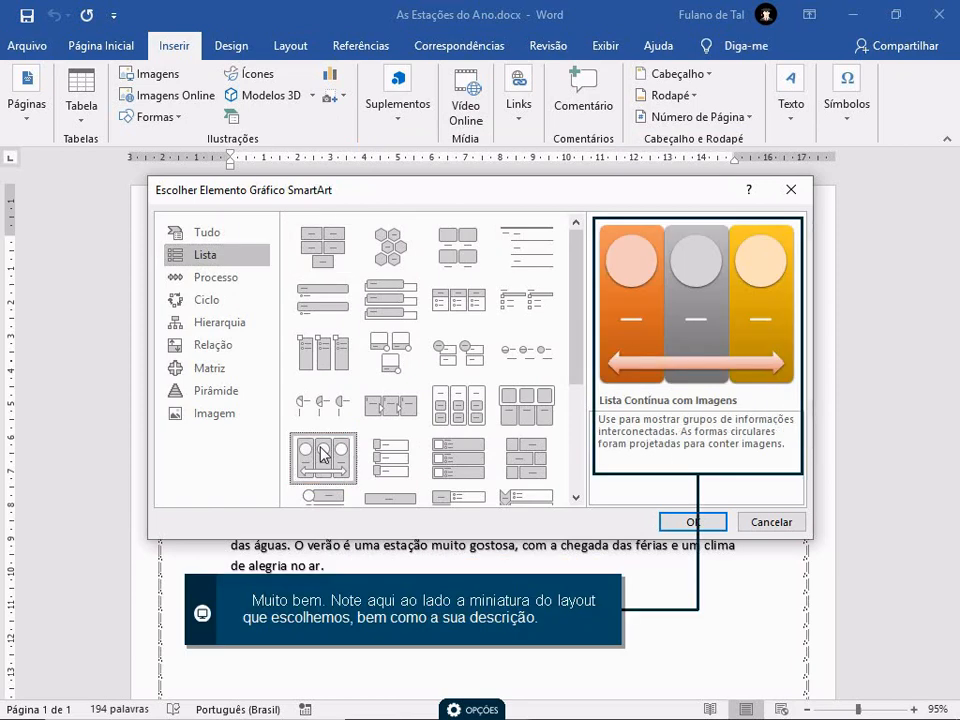